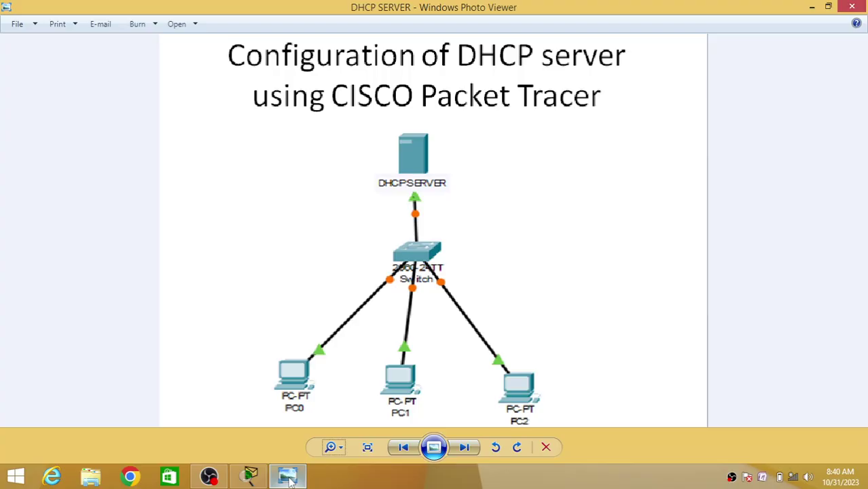
Switch from the Photo Viewer topology picture to the Cisco Packet Tracer window via the taskbar.
{"action": "mouse_move", "coordinate": [250, 480]}
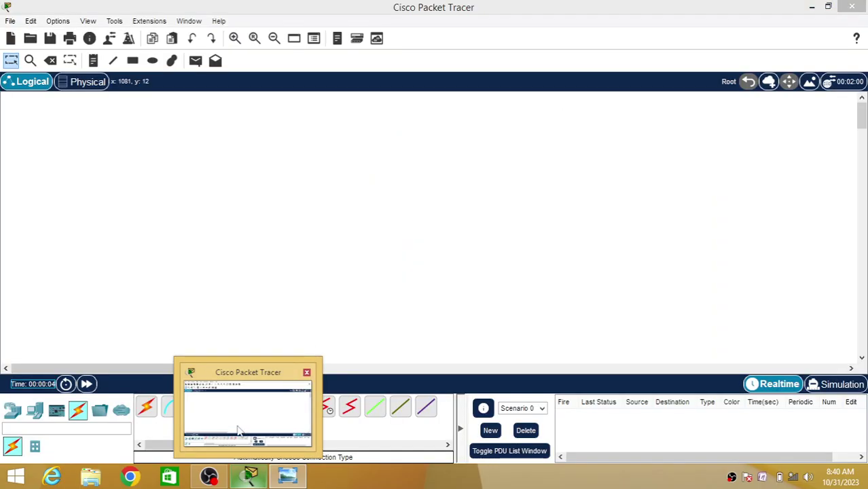
Place the first generic PC-PT, PC0, at the lower left of the workspace.
{"action": "left_click", "coordinate": [237, 429]}
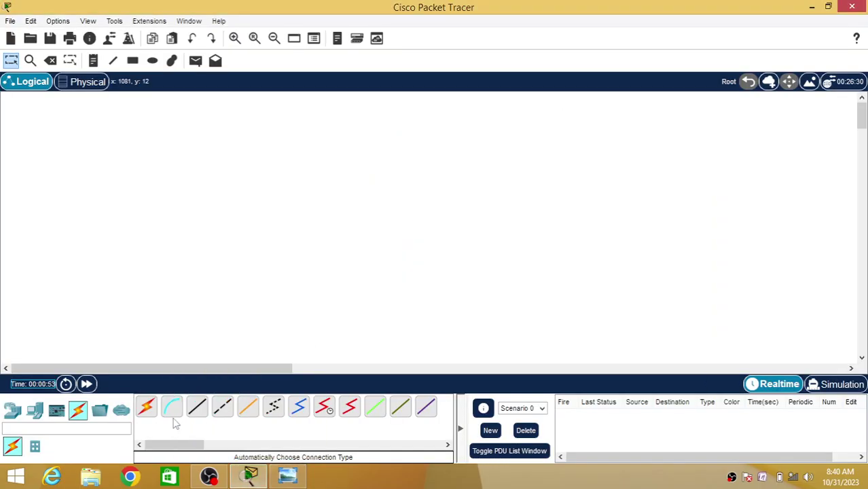
{"action": "left_click", "coordinate": [14, 410]}
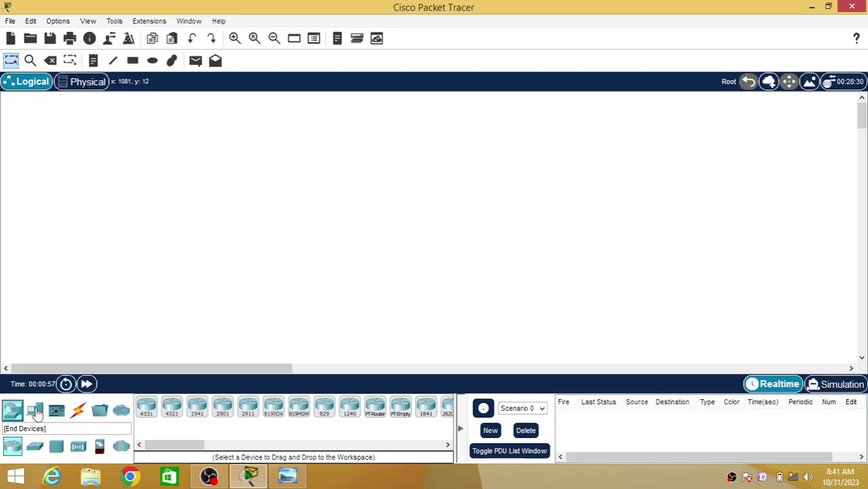
{"action": "left_click", "coordinate": [35, 410]}
{"action": "left_click", "coordinate": [147, 407]}
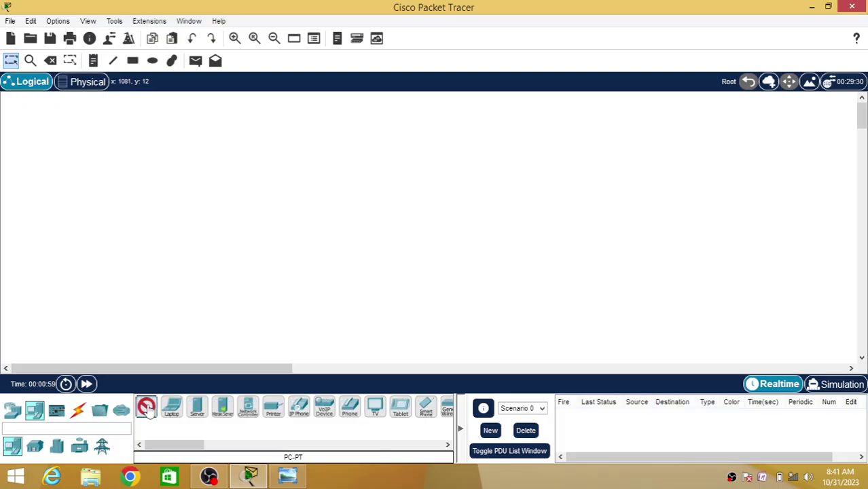
{"action": "left_click", "coordinate": [41, 285]}
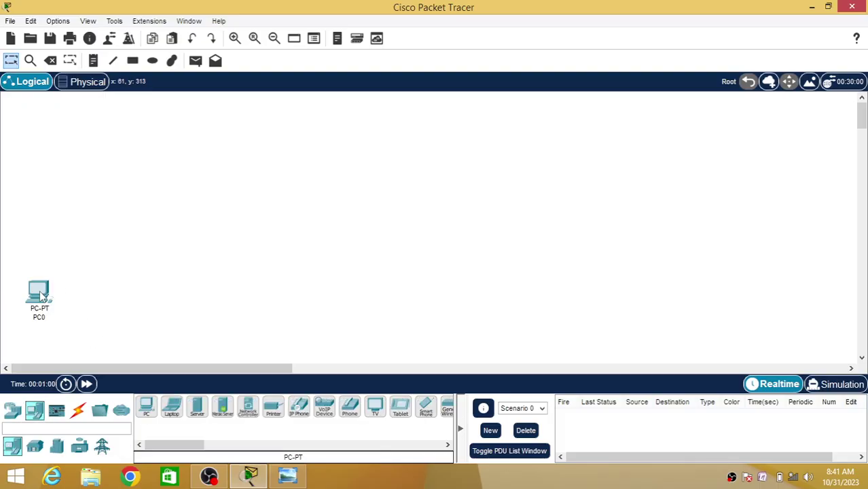
Add PC1, PC2 and PC3 in a row to the right of PC0.
{"action": "left_click", "coordinate": [146, 408]}
{"action": "left_click", "coordinate": [111, 306]}
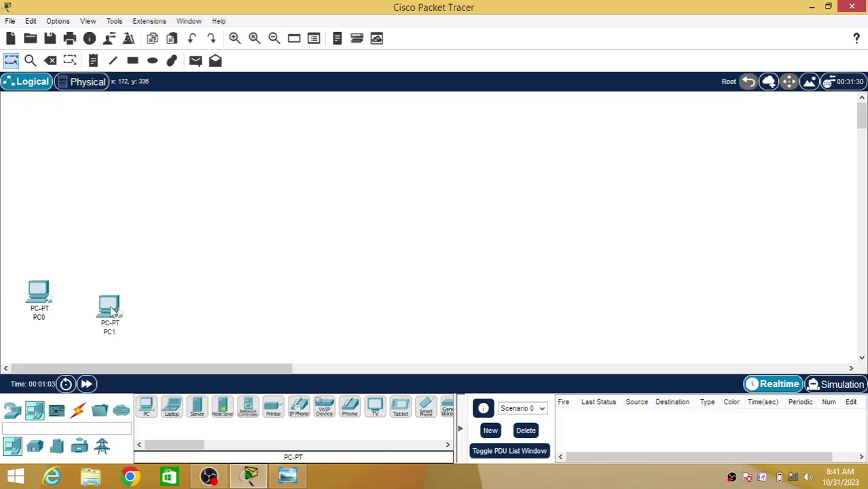
{"action": "left_click", "coordinate": [147, 407]}
{"action": "left_click", "coordinate": [175, 305]}
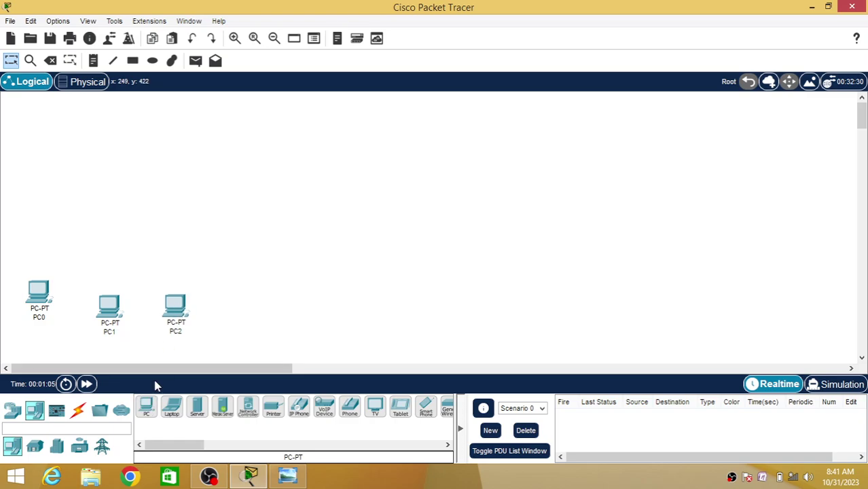
{"action": "left_click", "coordinate": [147, 407]}
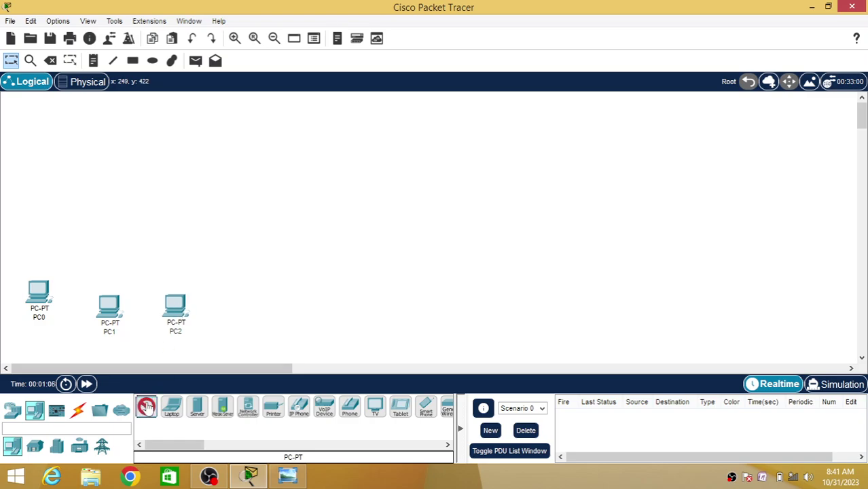
{"action": "left_click", "coordinate": [229, 307]}
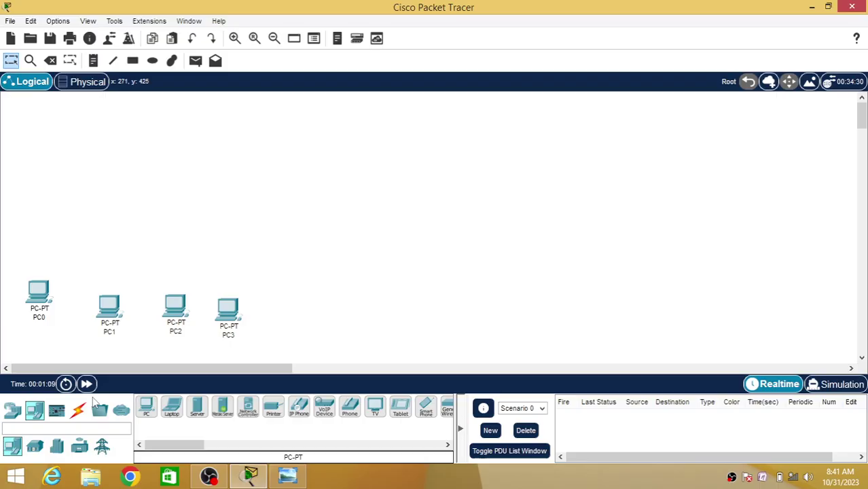
Place a 2960 switch, Switch0, above the row of PCs.
{"action": "left_click", "coordinate": [14, 407]}
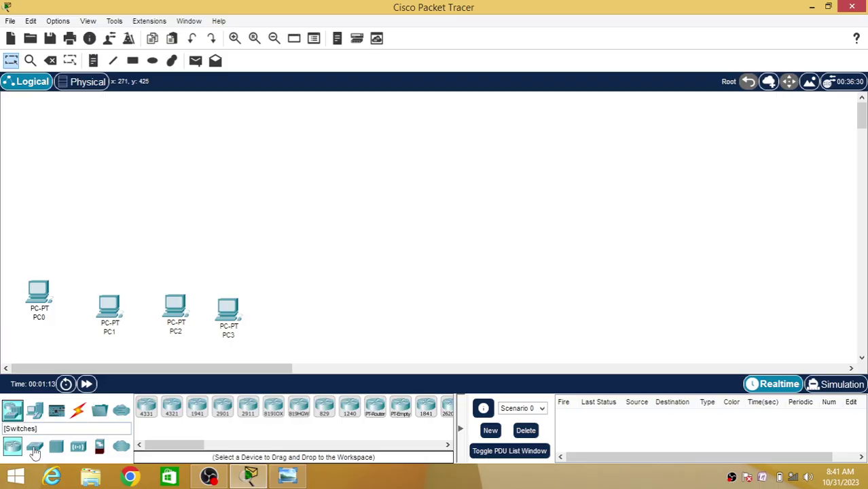
{"action": "left_click", "coordinate": [35, 449]}
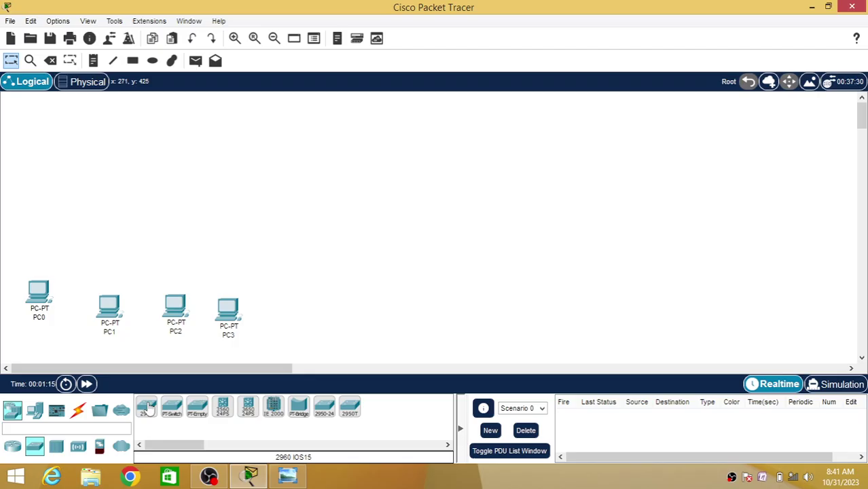
{"action": "left_click", "coordinate": [146, 406]}
{"action": "left_click", "coordinate": [157, 191]}
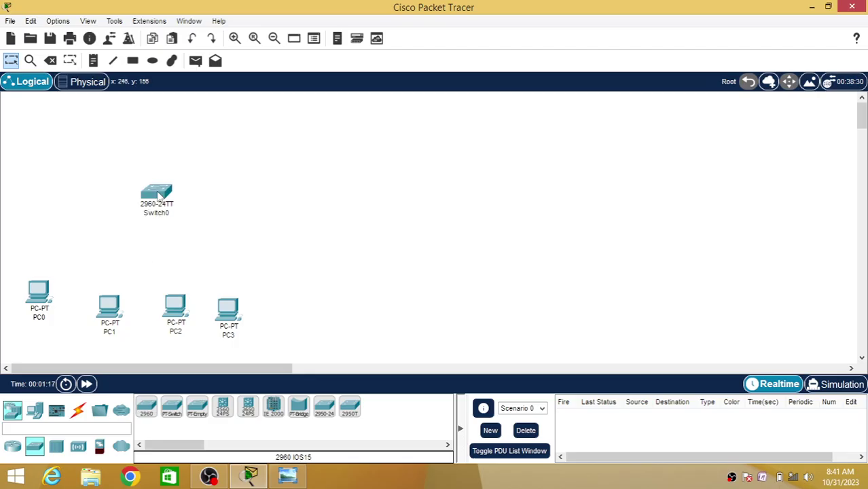
Place a generic Server-PT, Server0, above and to the right of the switch.
{"action": "left_click", "coordinate": [13, 410]}
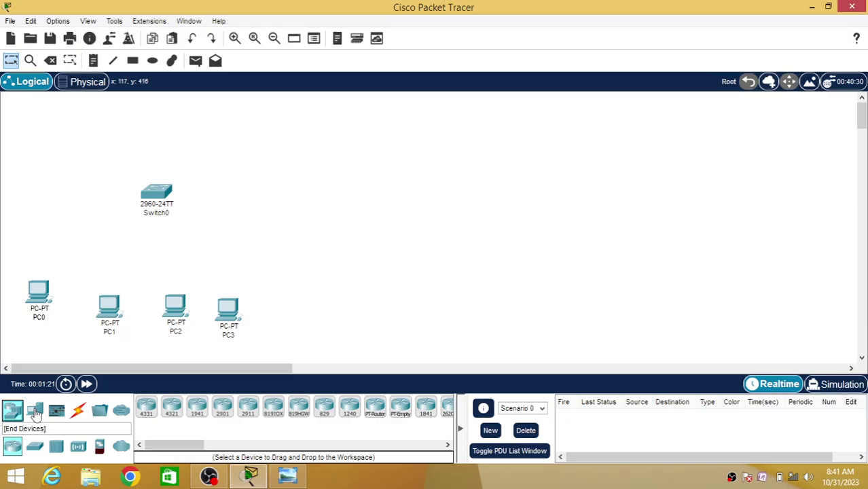
{"action": "left_click", "coordinate": [35, 410]}
{"action": "left_click", "coordinate": [197, 407]}
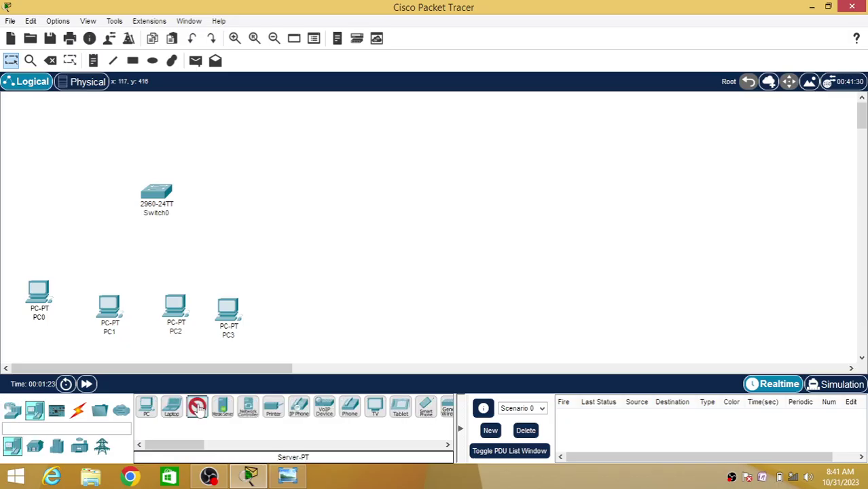
{"action": "left_click", "coordinate": [283, 138]}
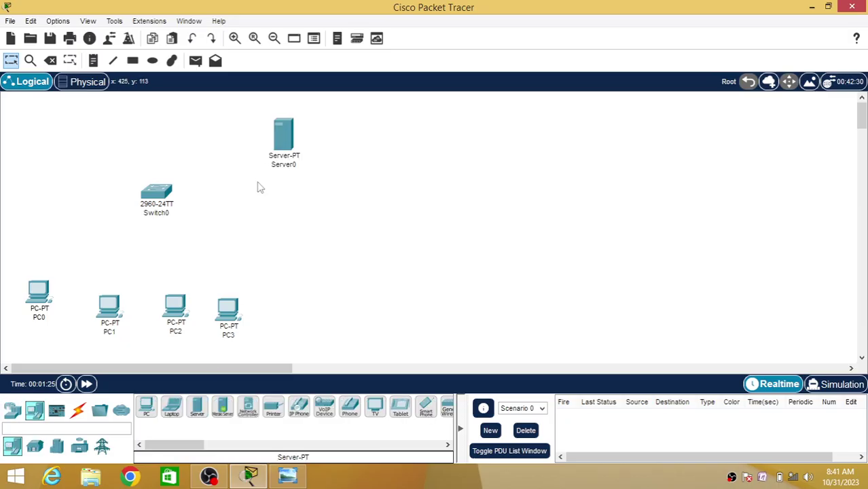
Cable PC0 and PC1 to Switch0 using the automatic connection type.
{"action": "left_click", "coordinate": [78, 410]}
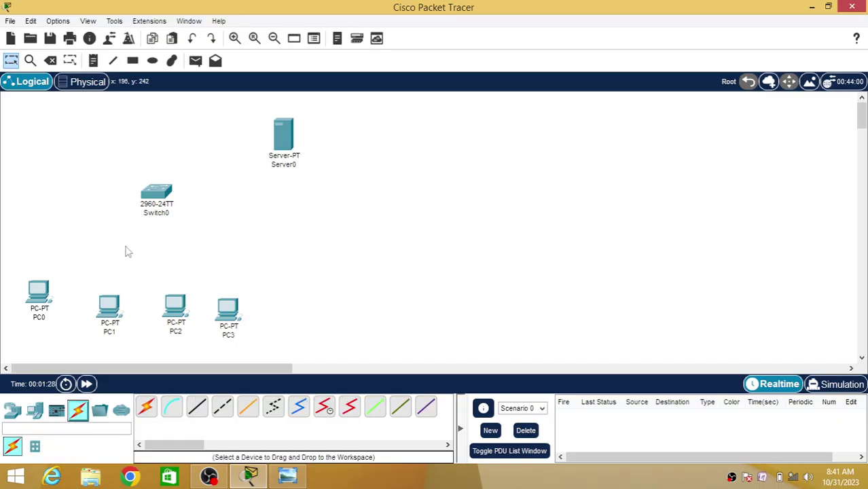
{"action": "left_click", "coordinate": [146, 407]}
{"action": "left_click", "coordinate": [156, 192]}
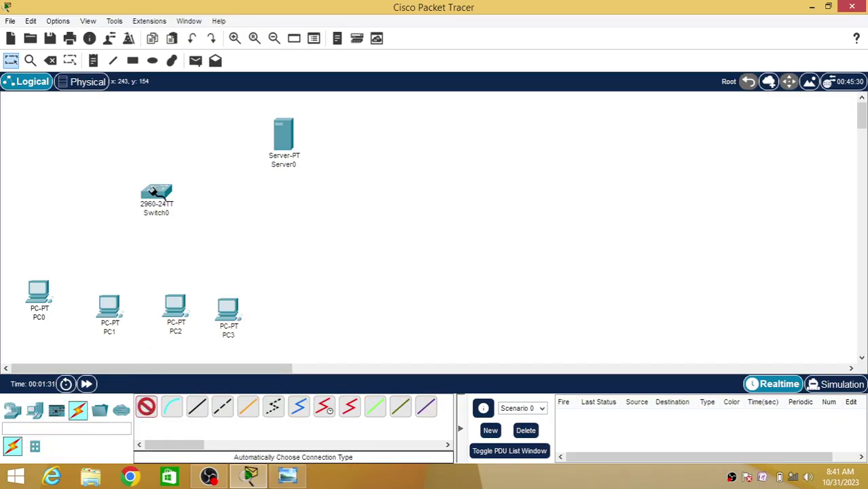
{"action": "left_click", "coordinate": [39, 292]}
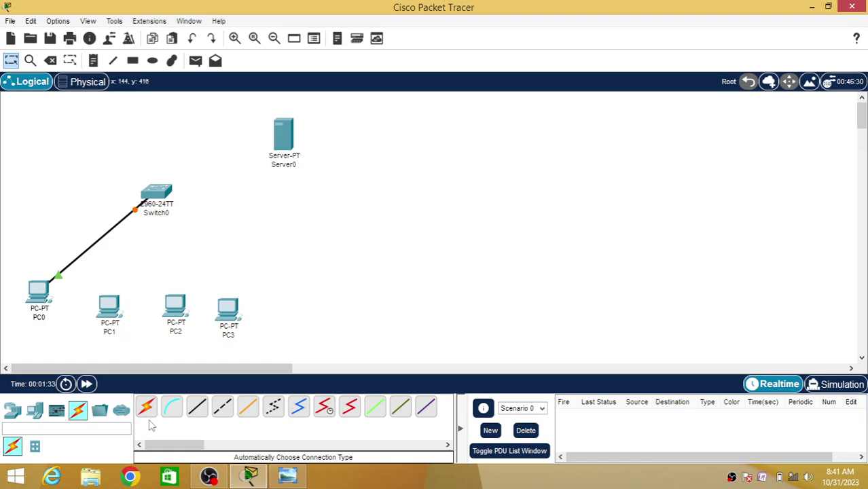
{"action": "left_click", "coordinate": [146, 407]}
{"action": "left_click", "coordinate": [157, 196]}
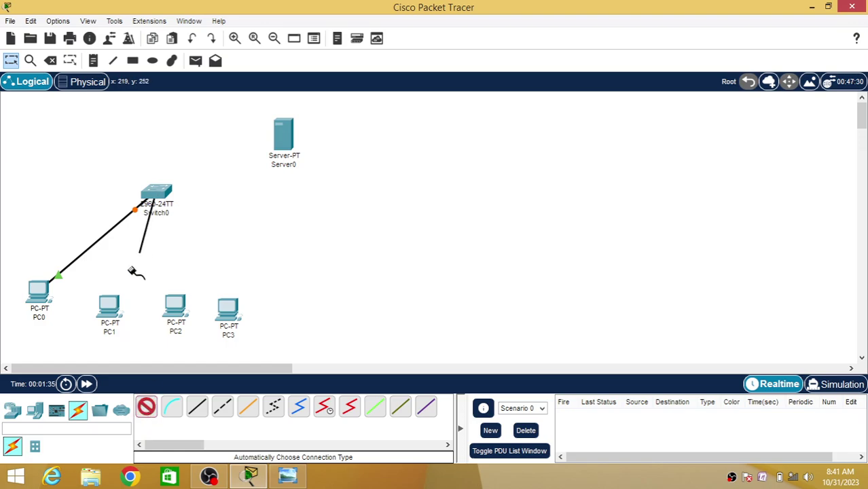
{"action": "left_click", "coordinate": [109, 306]}
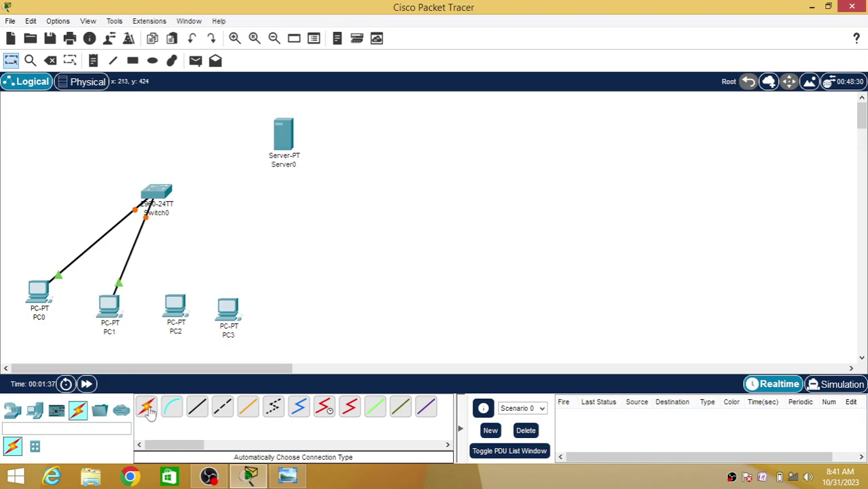
Cable PC2 and PC3 to Switch0 using the automatic connection type.
{"action": "left_click", "coordinate": [146, 407]}
{"action": "left_click", "coordinate": [158, 195]}
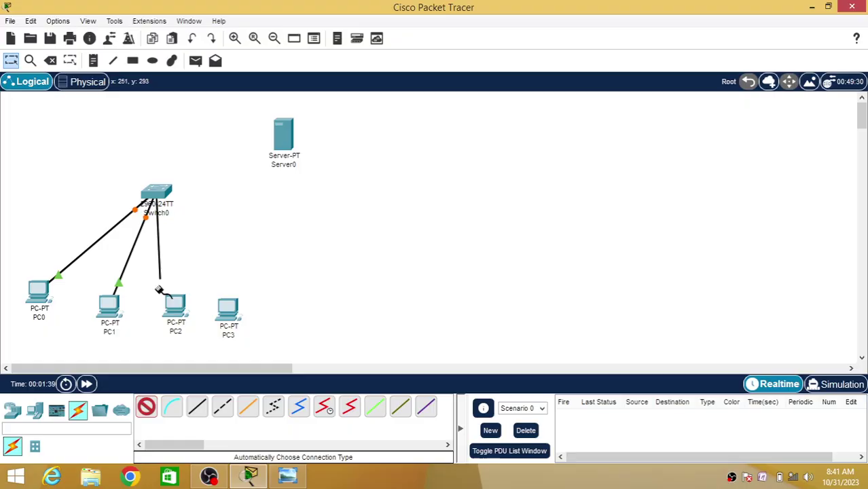
{"action": "left_click", "coordinate": [175, 307]}
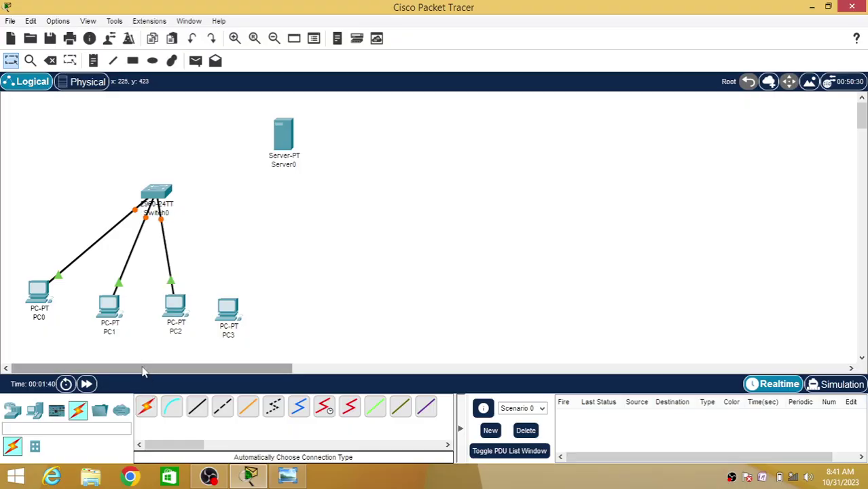
{"action": "left_click", "coordinate": [146, 407]}
{"action": "left_click", "coordinate": [160, 192]}
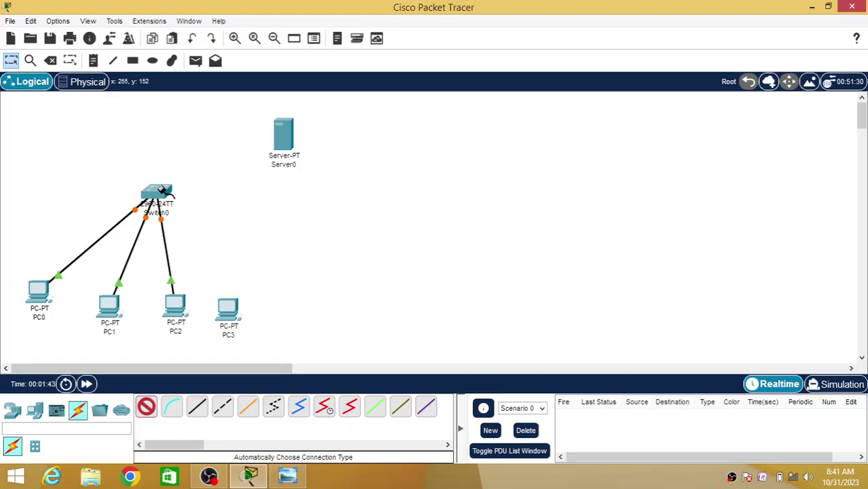
{"action": "left_click", "coordinate": [228, 311]}
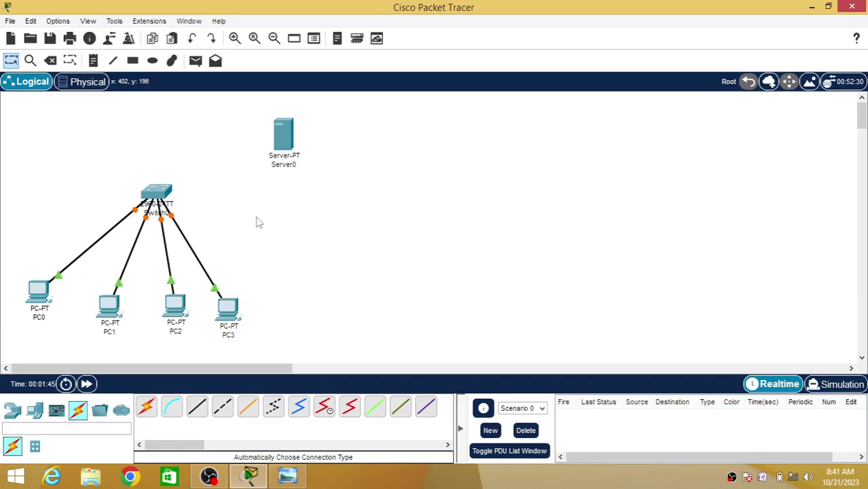
Rename Server0 to 'DHCP SERVER'.
{"action": "left_click", "coordinate": [290, 166]}
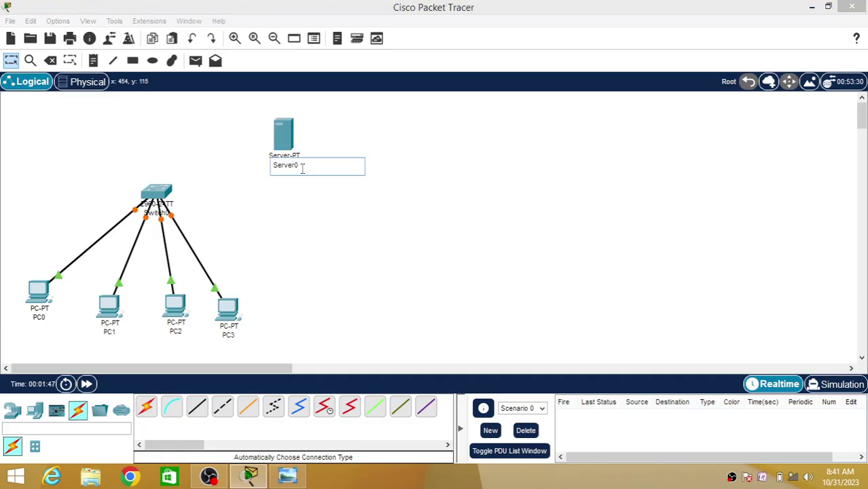
{"action": "left_click_drag", "start_coordinate": [302, 168], "coordinate": [266, 163]}
{"action": "type", "text": "DHCP SERVER"}
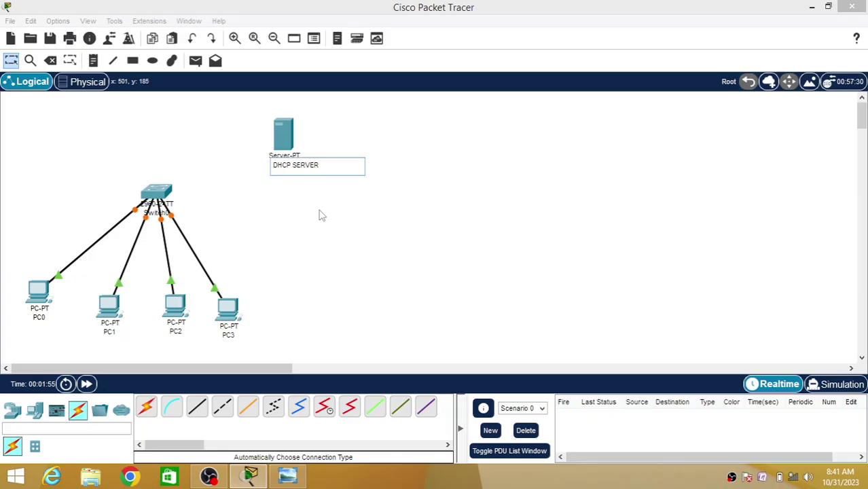
{"action": "key", "text": "Return"}
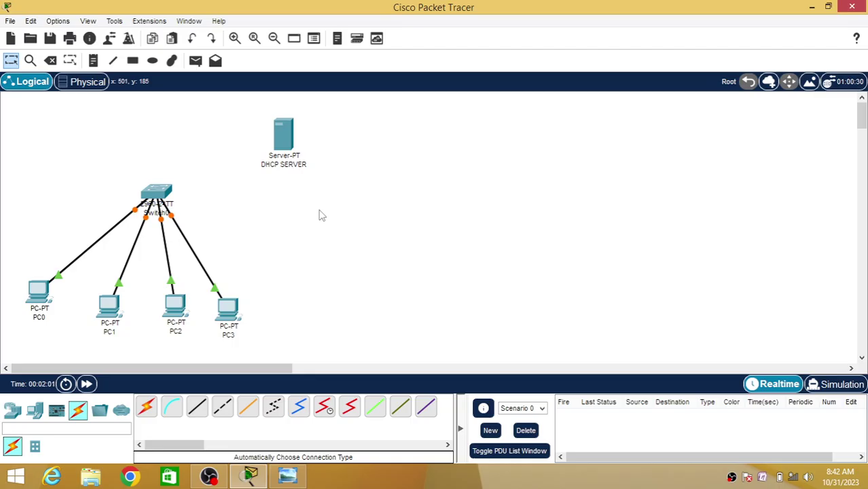
Cable the DHCP SERVER to Switch0 with an automatic connection.
{"action": "left_click", "coordinate": [146, 406]}
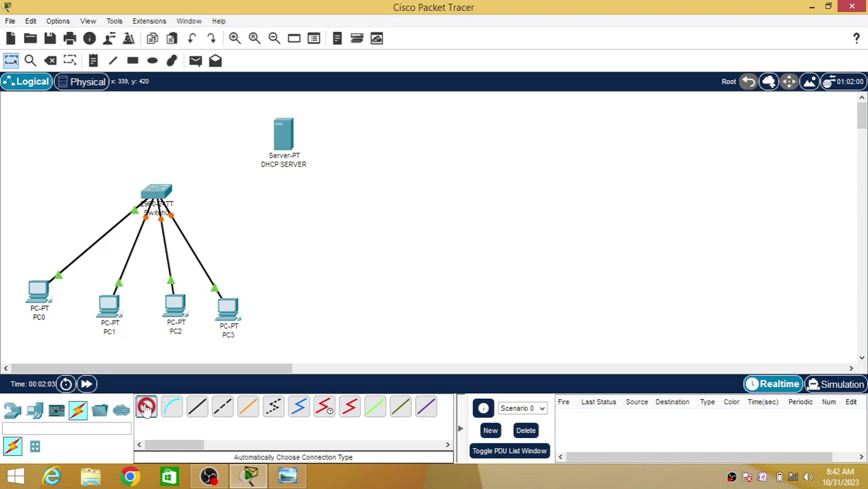
{"action": "left_click", "coordinate": [156, 193]}
{"action": "left_click", "coordinate": [288, 142]}
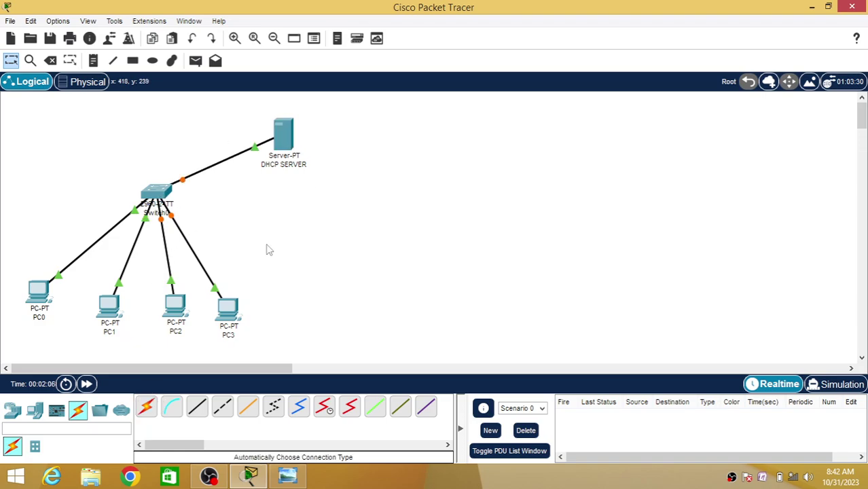
Give the DHCP SERVER IP 192.168.1.1, mask 255.255.255.0 and gateway 192.168.1.1.
{"action": "left_click", "coordinate": [288, 135]}
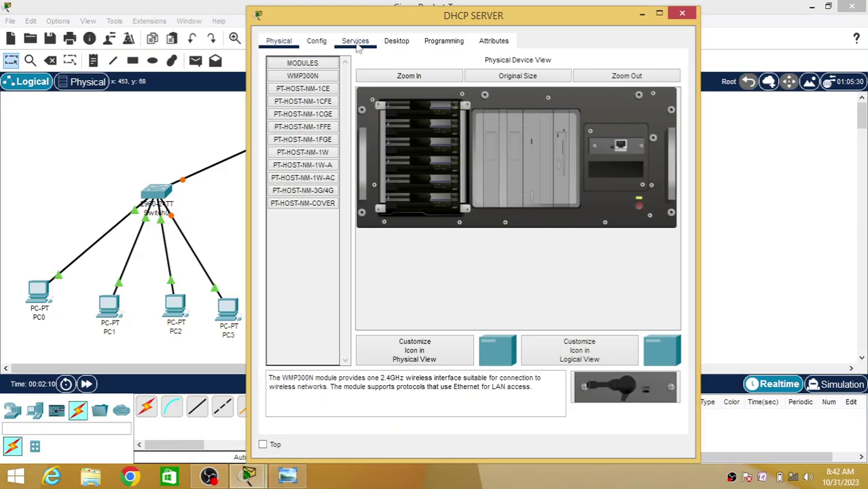
{"action": "left_click", "coordinate": [393, 45]}
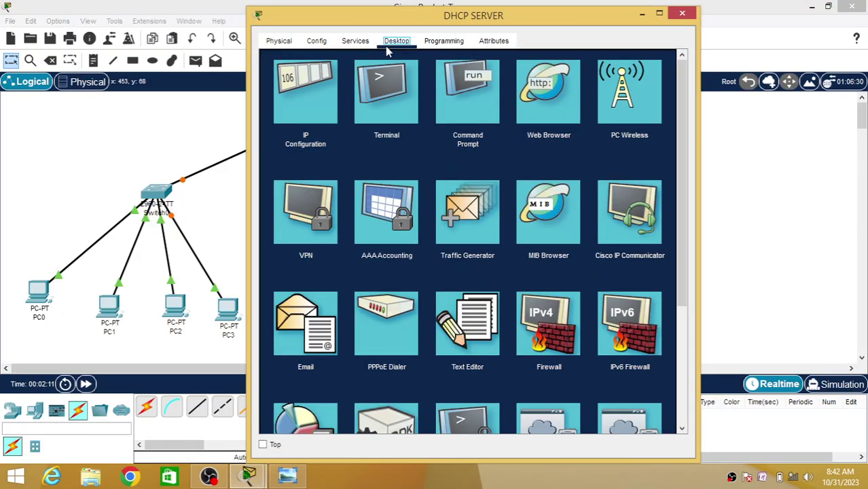
{"action": "left_click", "coordinate": [304, 95]}
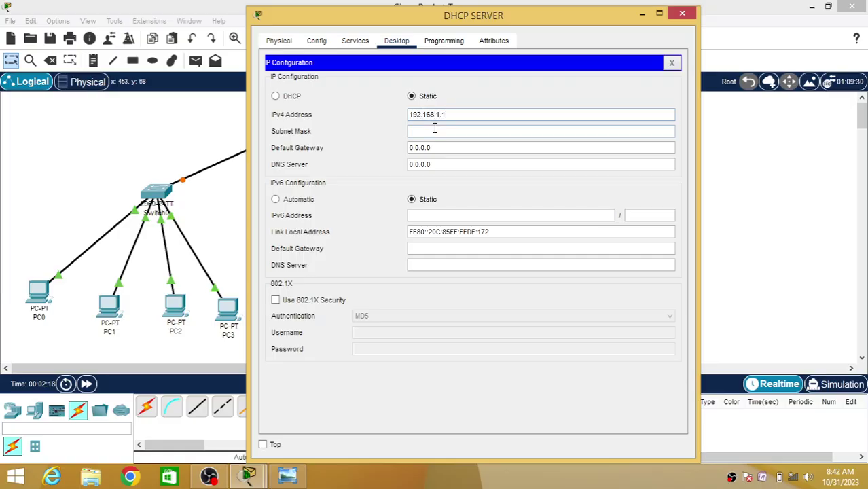
{"action": "left_click", "coordinate": [435, 131]}
{"action": "left_click_drag", "start_coordinate": [438, 148], "coordinate": [388, 146]}
{"action": "type", "text": "192.168.1.1"}
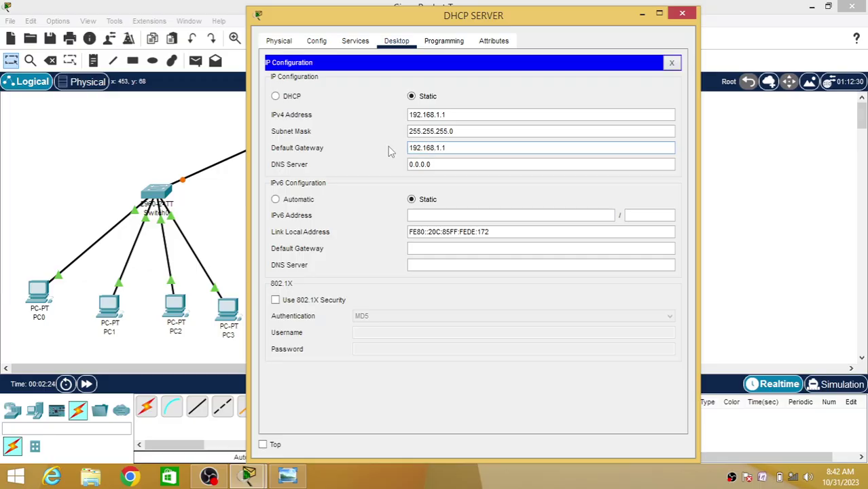
{"action": "left_click", "coordinate": [438, 164]}
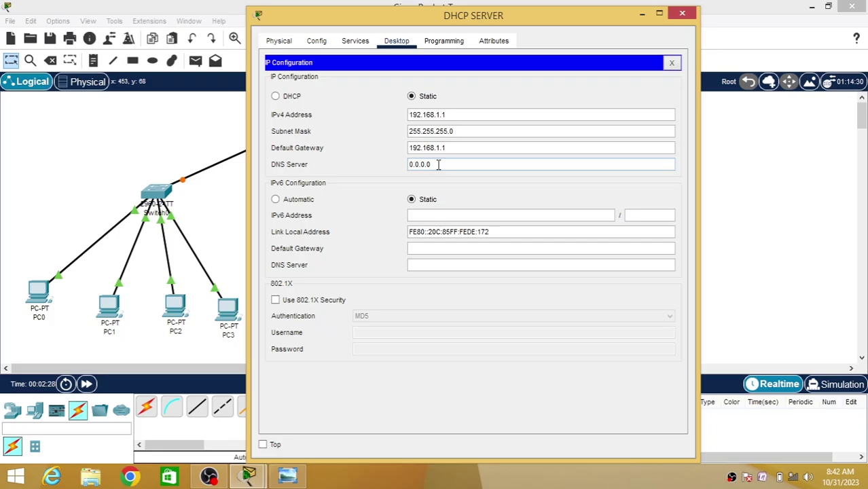
Save serverPool with gateway 192.168.1.1, start 192.168.1.2, 4 maximum users, DHCP service on.
{"action": "left_click", "coordinate": [357, 42]}
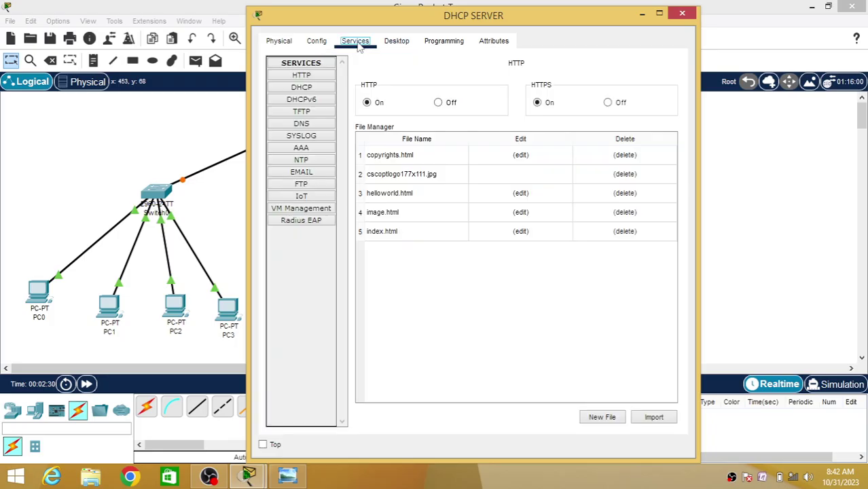
{"action": "left_click", "coordinate": [316, 90]}
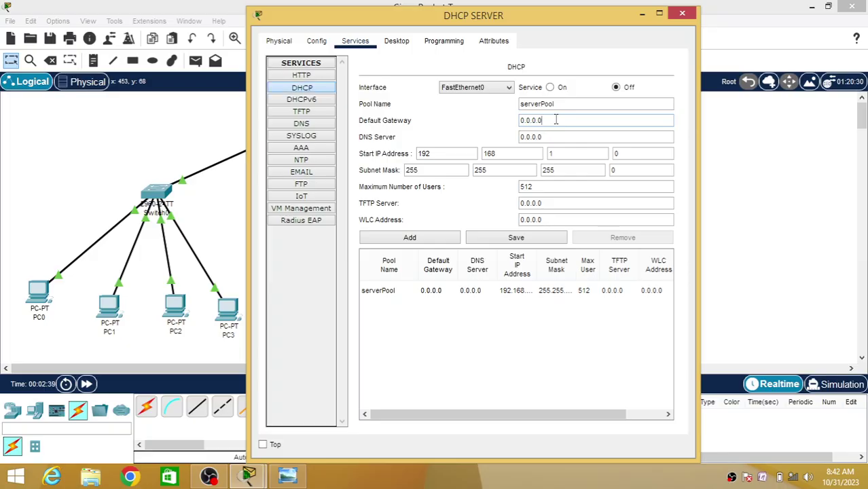
{"action": "left_click_drag", "start_coordinate": [556, 119], "coordinate": [509, 110]}
{"action": "type", "text": "192.168.1.1"}
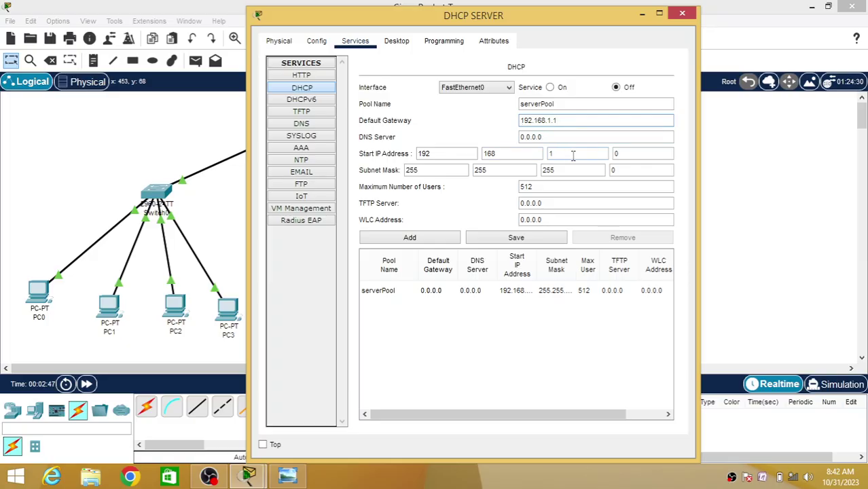
{"action": "left_click_drag", "start_coordinate": [624, 153], "coordinate": [606, 154]}
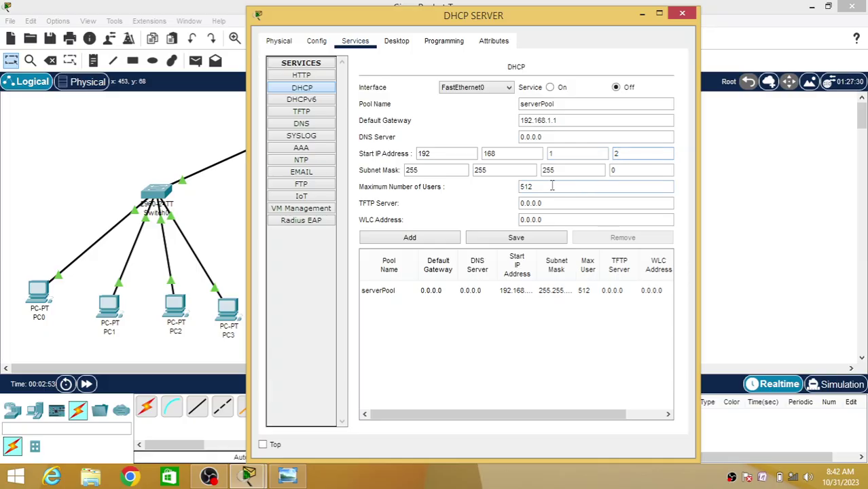
{"action": "left_click_drag", "start_coordinate": [552, 186], "coordinate": [494, 182]}
{"action": "type", "text": "4"}
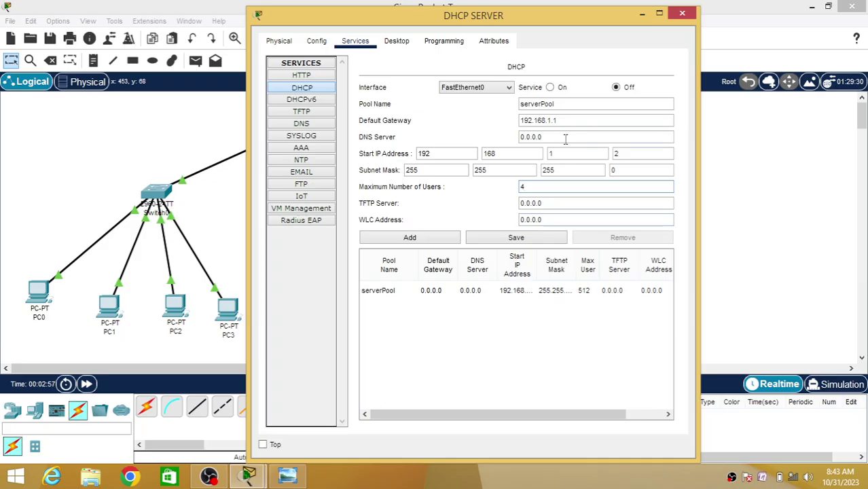
{"action": "left_click", "coordinate": [549, 87]}
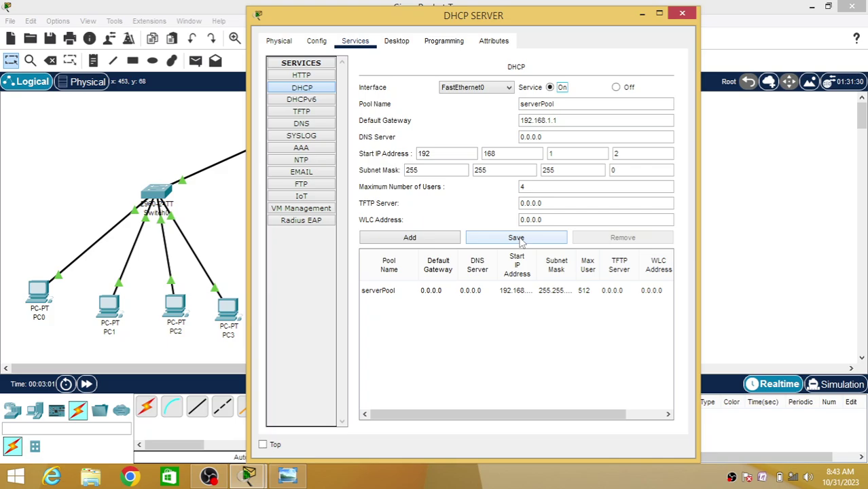
{"action": "left_click", "coordinate": [521, 242]}
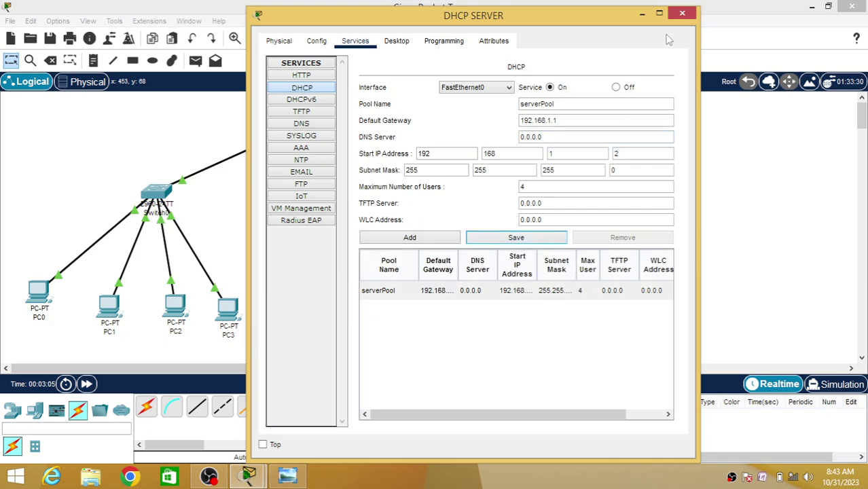
Close the server window and place a fifth PC, PC4, right of PC3.
{"action": "left_click", "coordinate": [683, 15]}
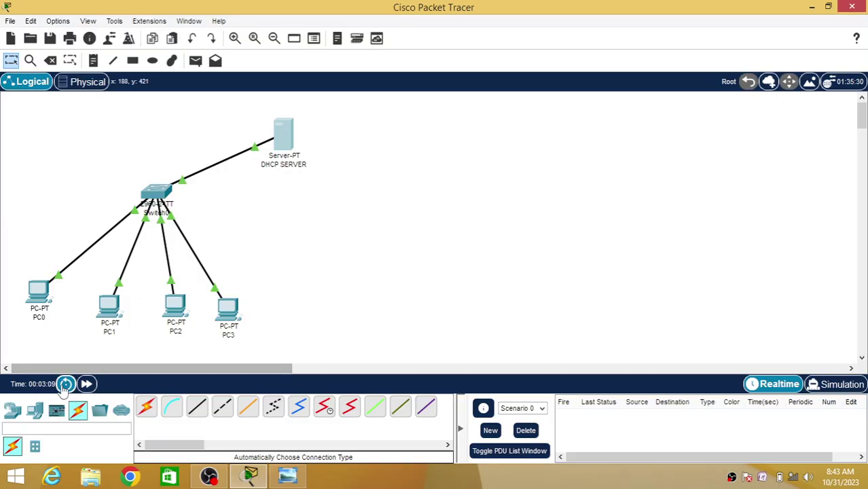
{"action": "left_click", "coordinate": [34, 410]}
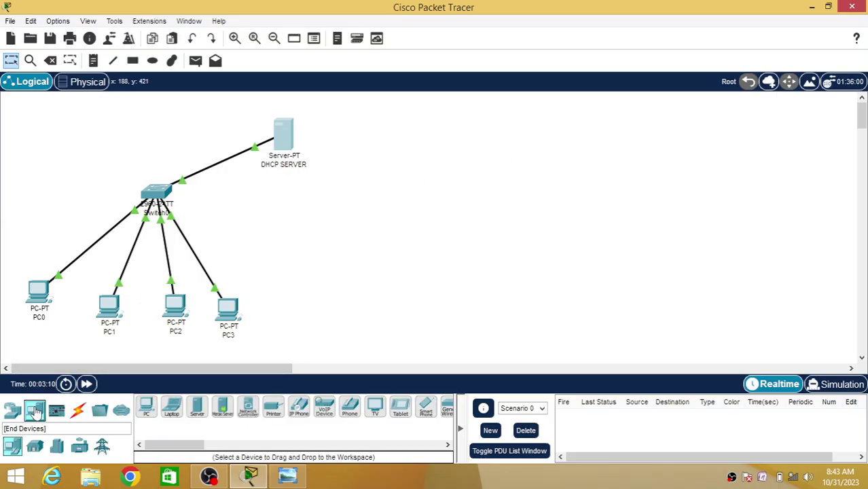
{"action": "left_click", "coordinate": [146, 406]}
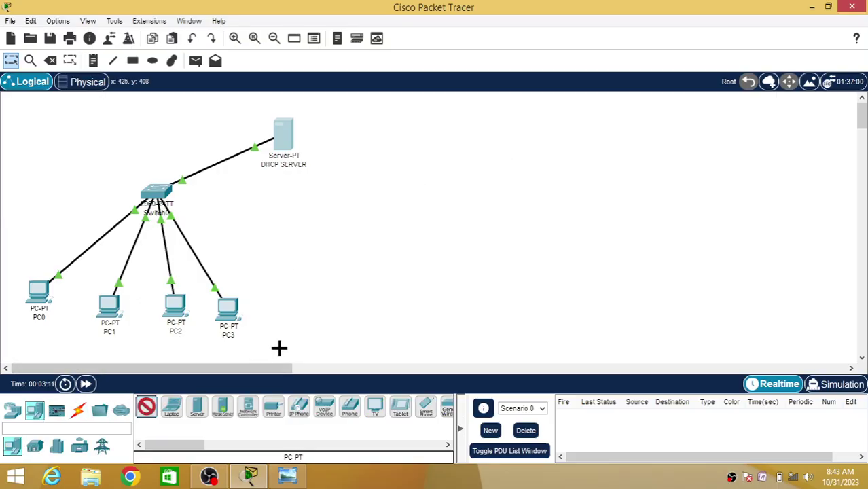
{"action": "left_click", "coordinate": [337, 311]}
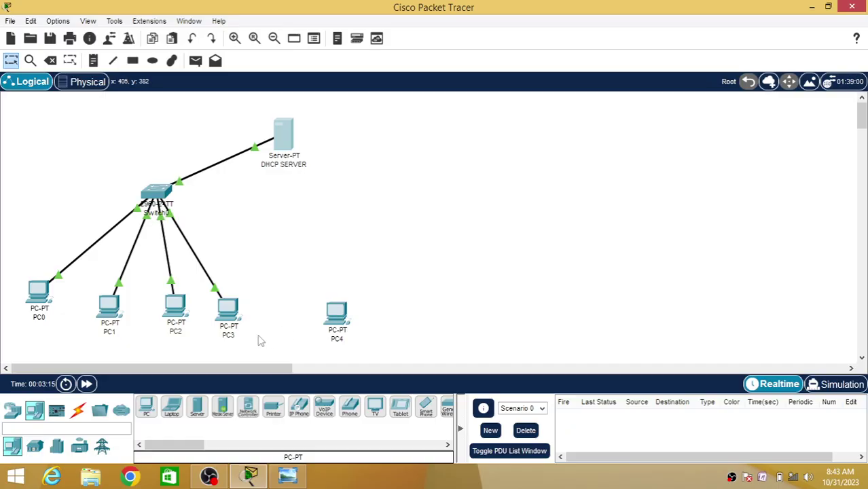
Cable PC4 to Switch0 and enter Simulation mode.
{"action": "left_click", "coordinate": [79, 411]}
{"action": "left_click", "coordinate": [146, 406]}
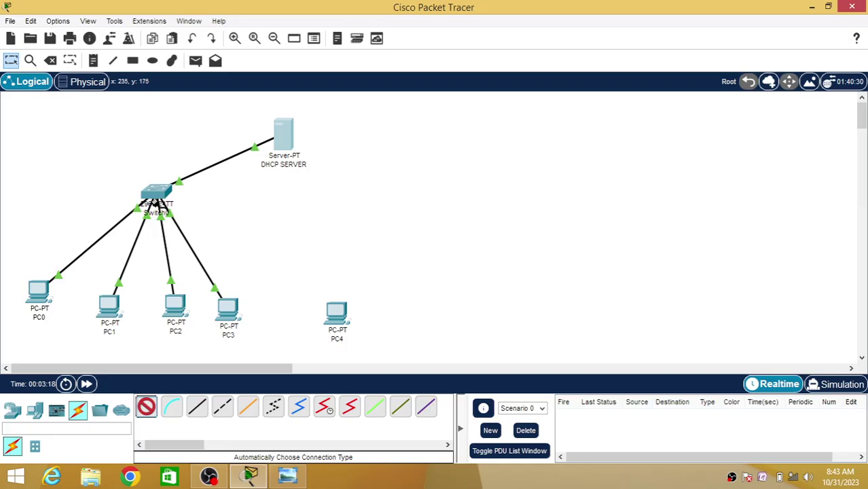
{"action": "left_click", "coordinate": [171, 195]}
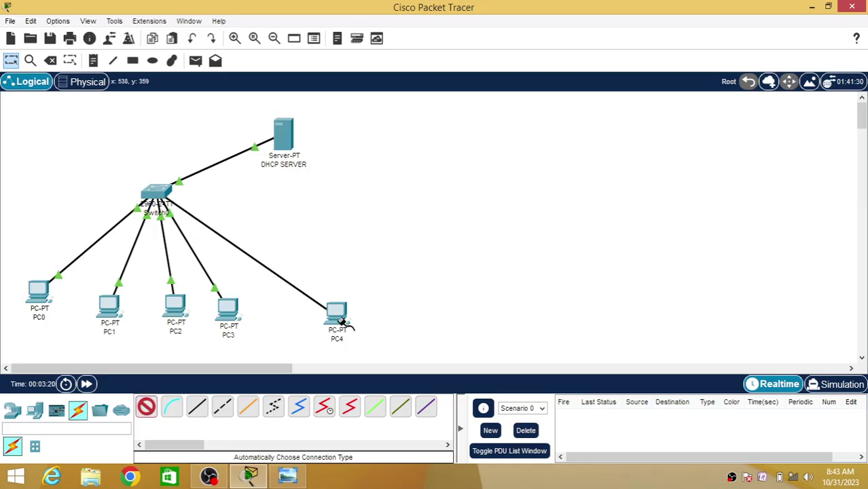
{"action": "left_click", "coordinate": [334, 320]}
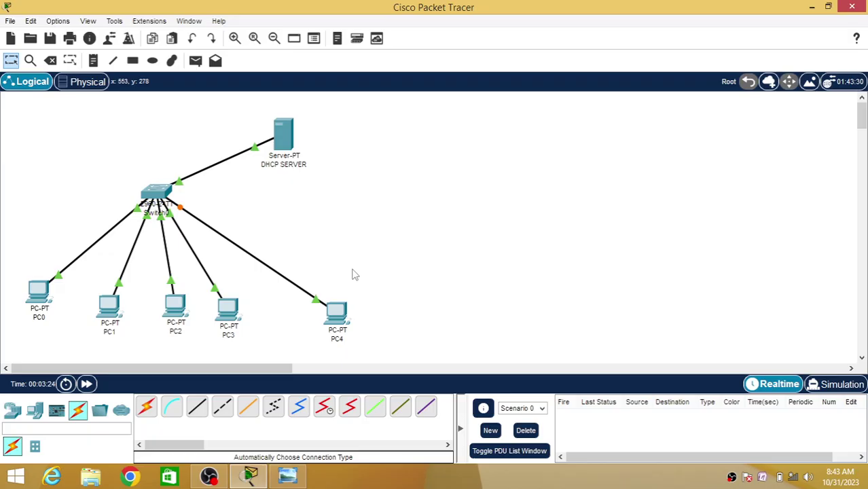
{"action": "left_click", "coordinate": [836, 385]}
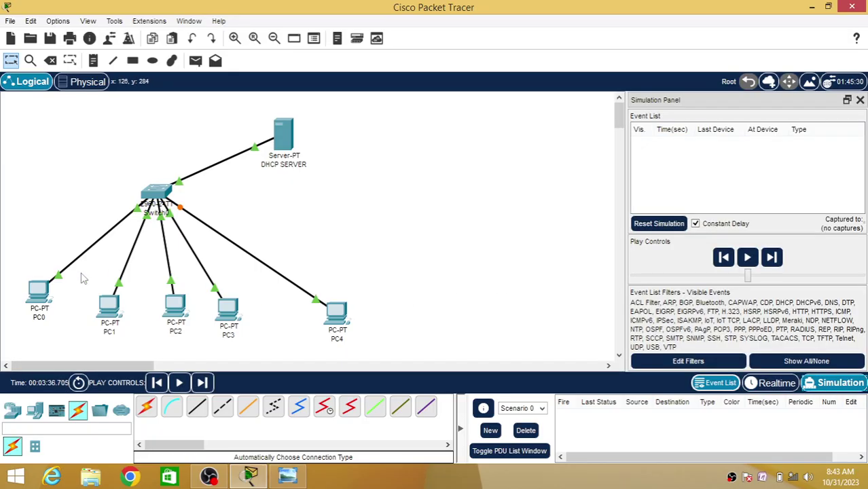
Set PC0's IP configuration to DHCP, then minimize its window.
{"action": "left_click", "coordinate": [48, 292]}
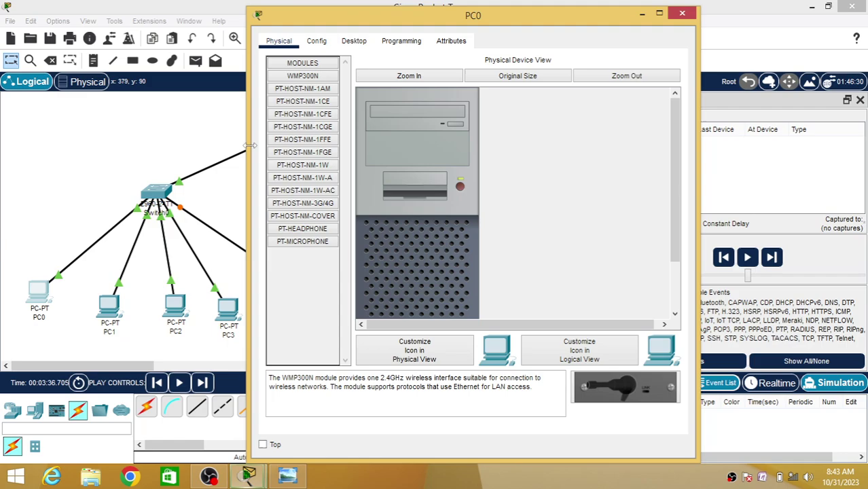
{"action": "left_click", "coordinate": [353, 42]}
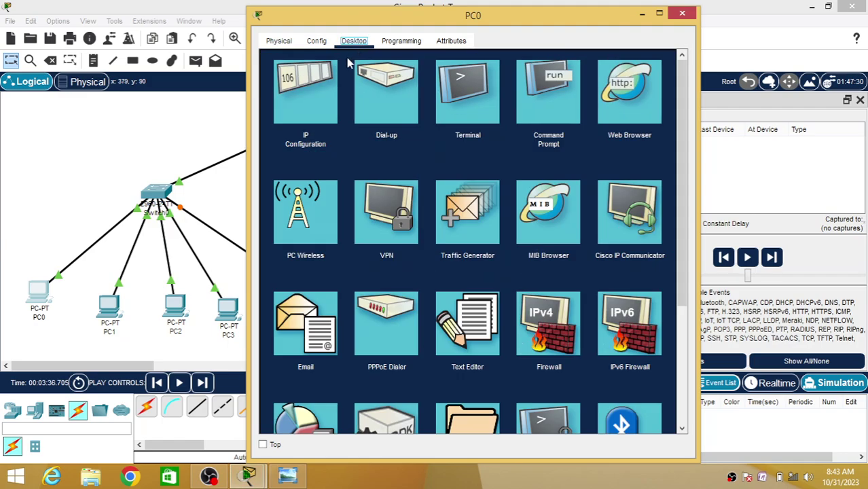
{"action": "left_click", "coordinate": [302, 101]}
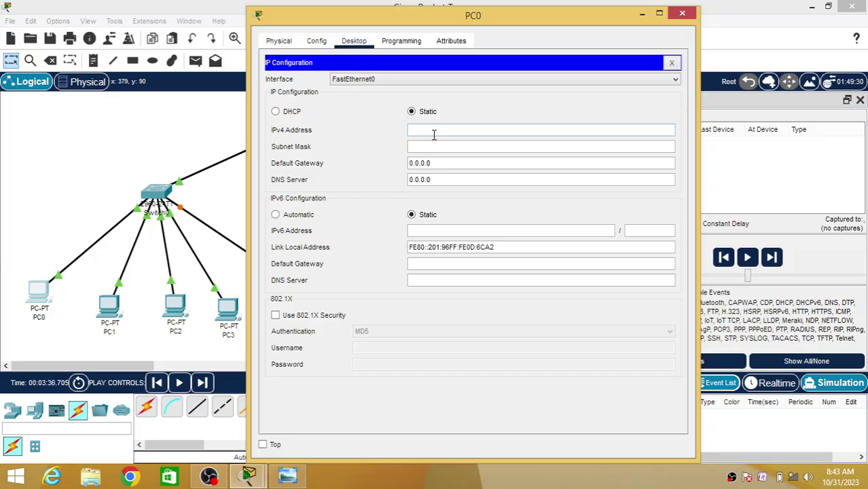
{"action": "left_click", "coordinate": [275, 111]}
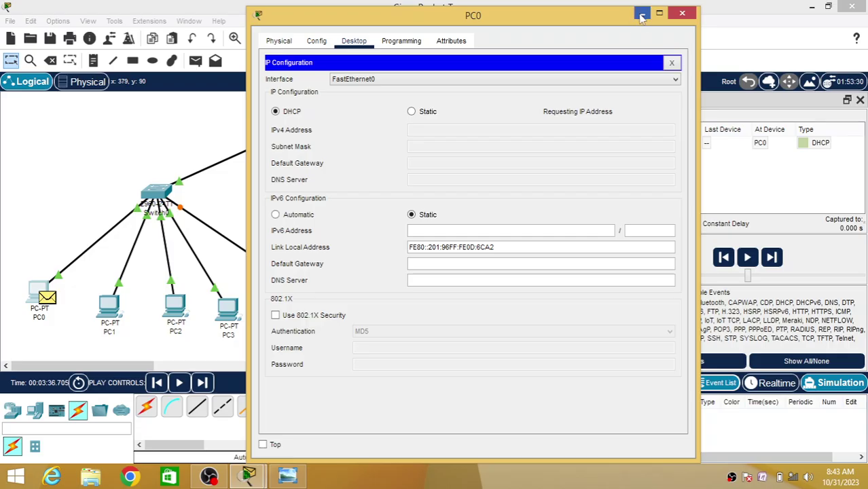
{"action": "left_click", "coordinate": [641, 15]}
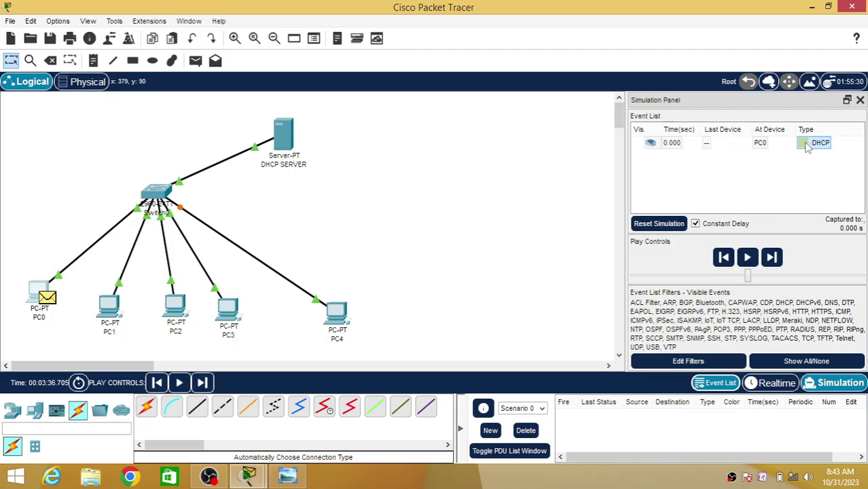
Step the simulation through the ARP exchange until ARP frames reach PC0–PC3.
{"action": "left_click", "coordinate": [772, 258]}
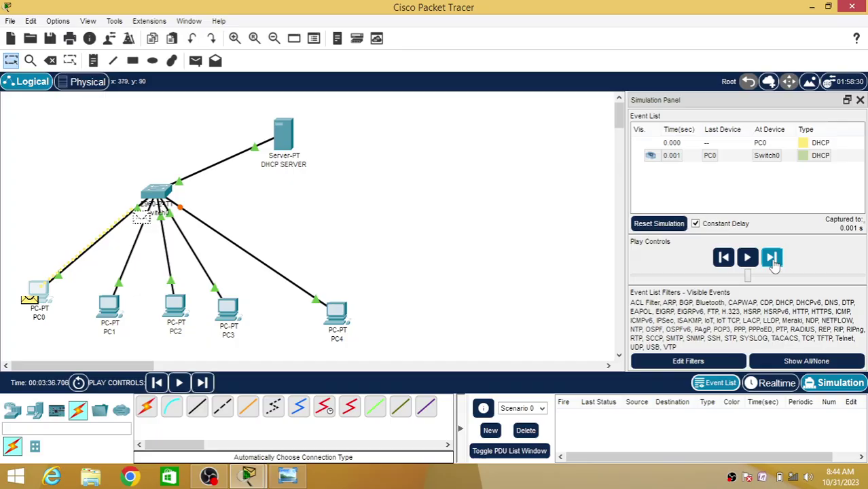
{"action": "left_click", "coordinate": [772, 261]}
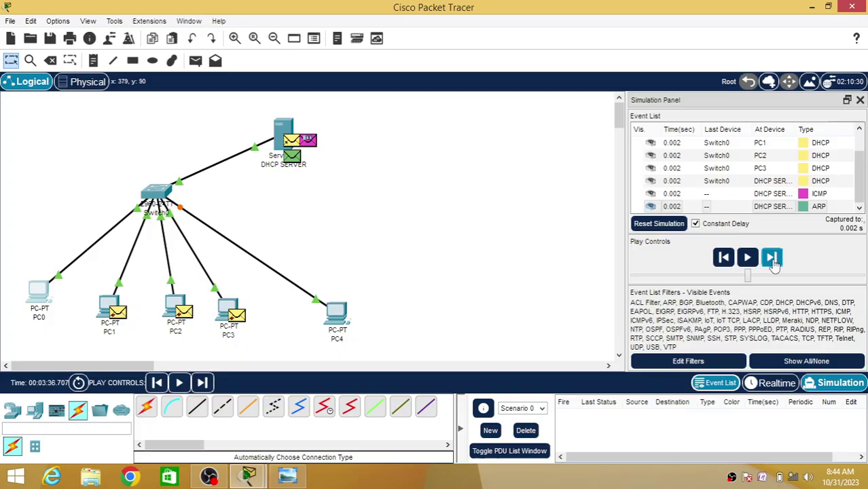
{"action": "left_click", "coordinate": [772, 257]}
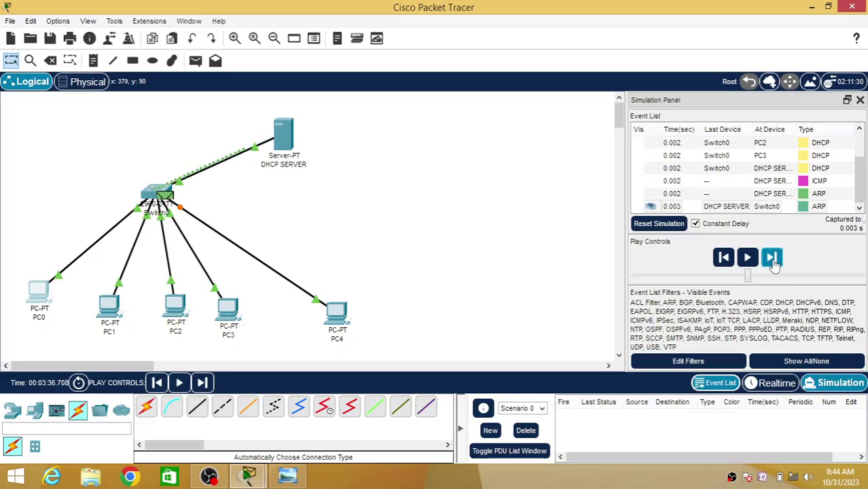
{"action": "left_click", "coordinate": [772, 260]}
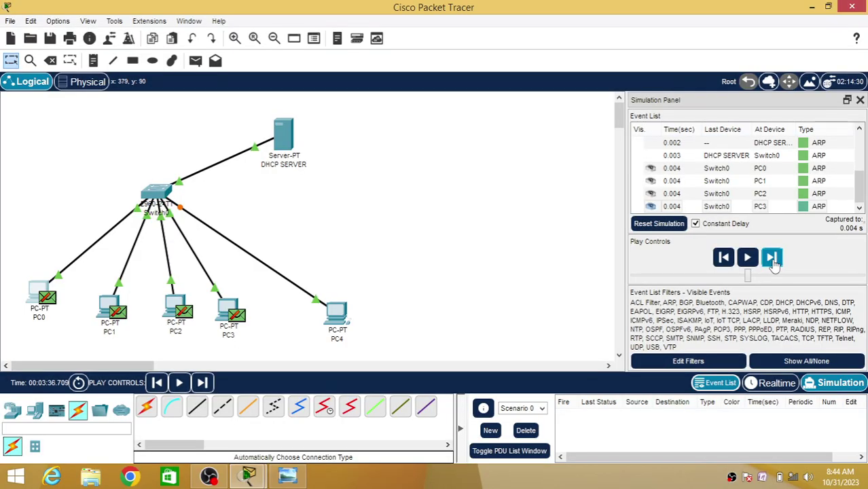
Step through the STP, ICMP and DHCP events until the server's DHCP replies reach PC0–PC3.
{"action": "left_click", "coordinate": [772, 258]}
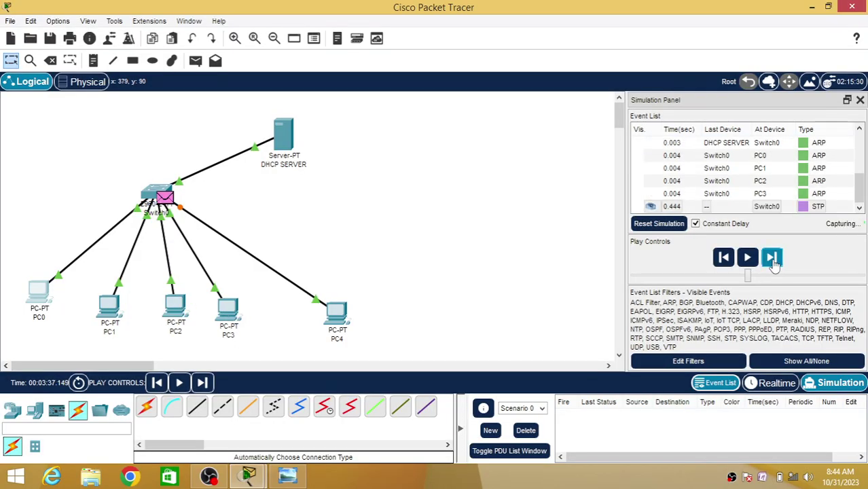
{"action": "left_click", "coordinate": [772, 258]}
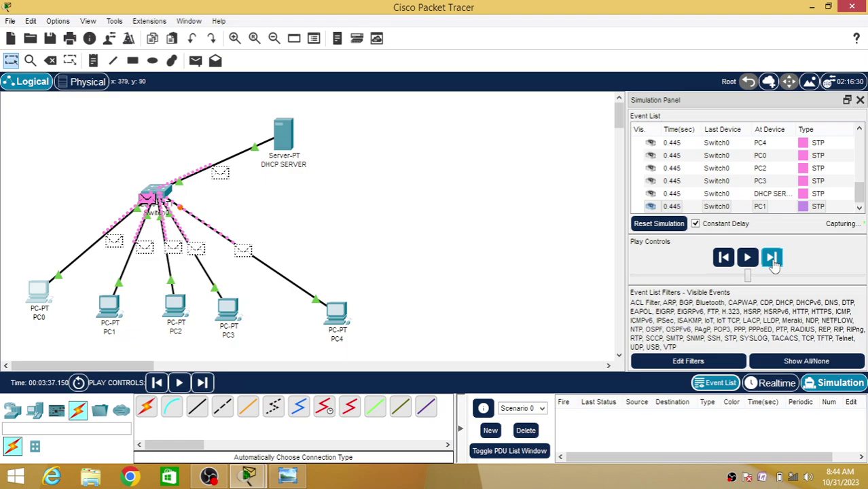
{"action": "left_click", "coordinate": [772, 258]}
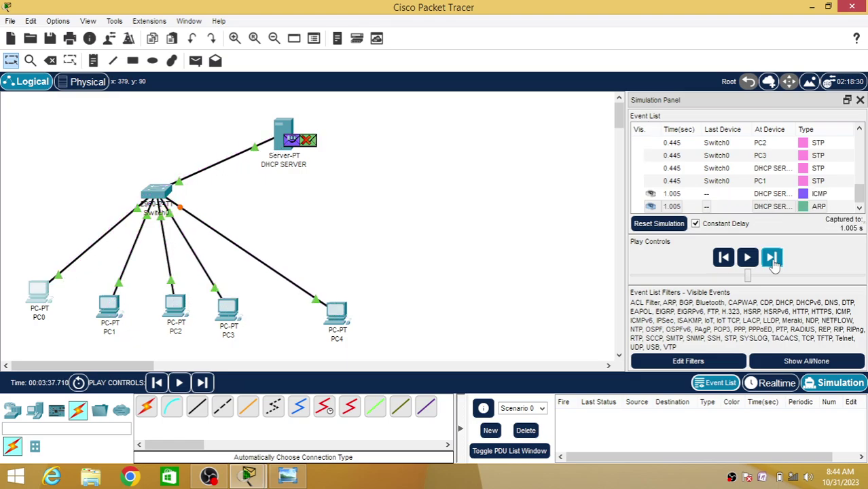
{"action": "left_click", "coordinate": [772, 258]}
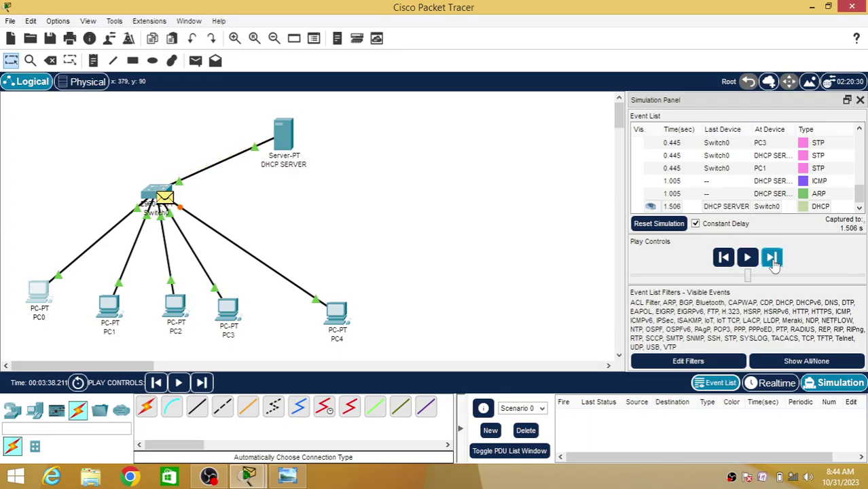
{"action": "left_click", "coordinate": [773, 260]}
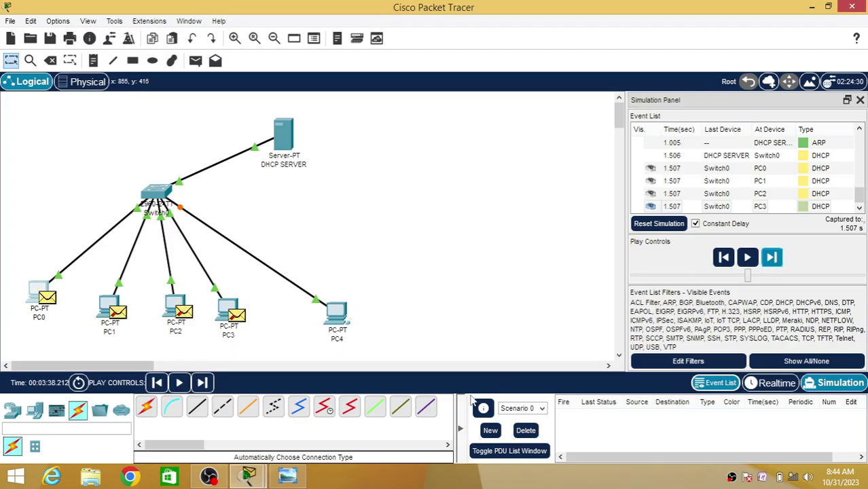
Step the simulation forward until the server acknowledges PC0's DHCP request.
{"action": "mouse_move", "coordinate": [251, 477]}
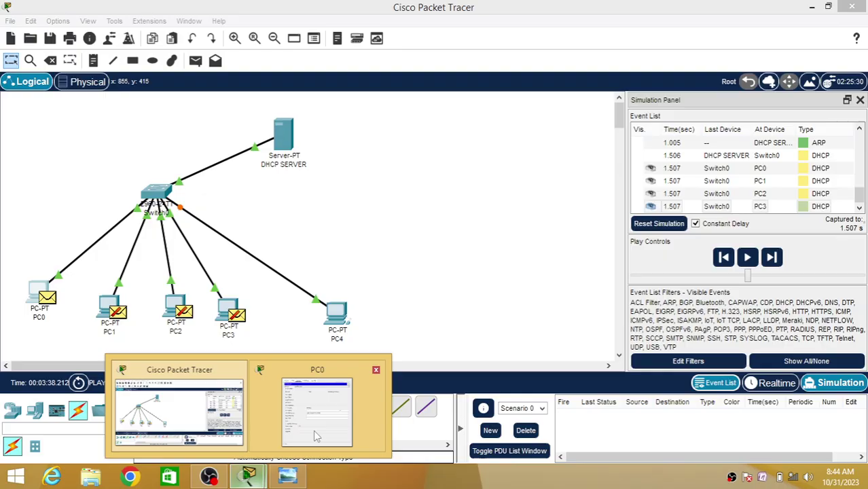
{"action": "left_click", "coordinate": [316, 427]}
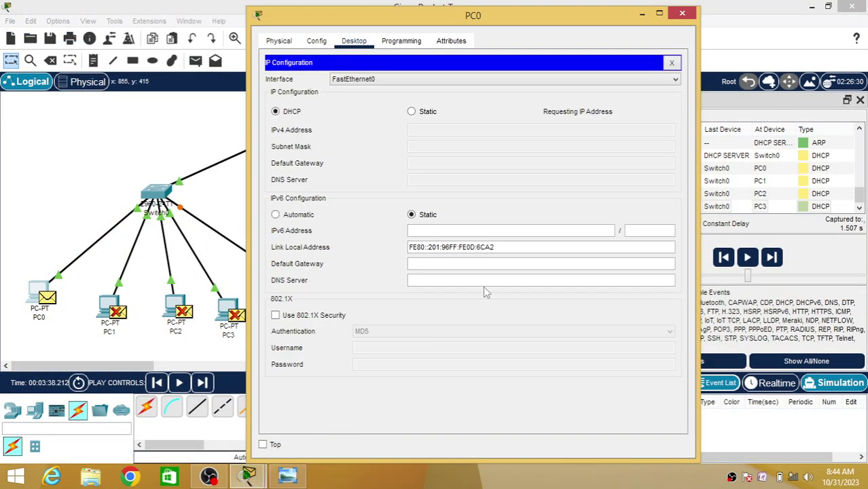
{"action": "left_click", "coordinate": [642, 16]}
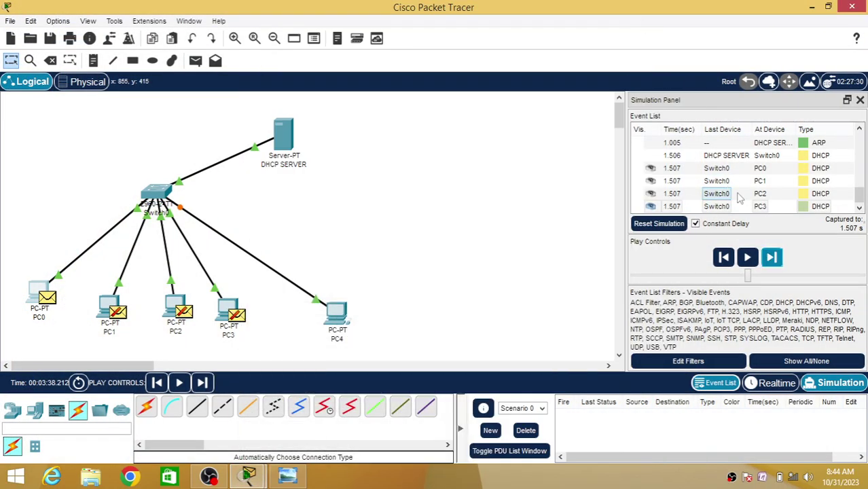
{"action": "left_click", "coordinate": [771, 260]}
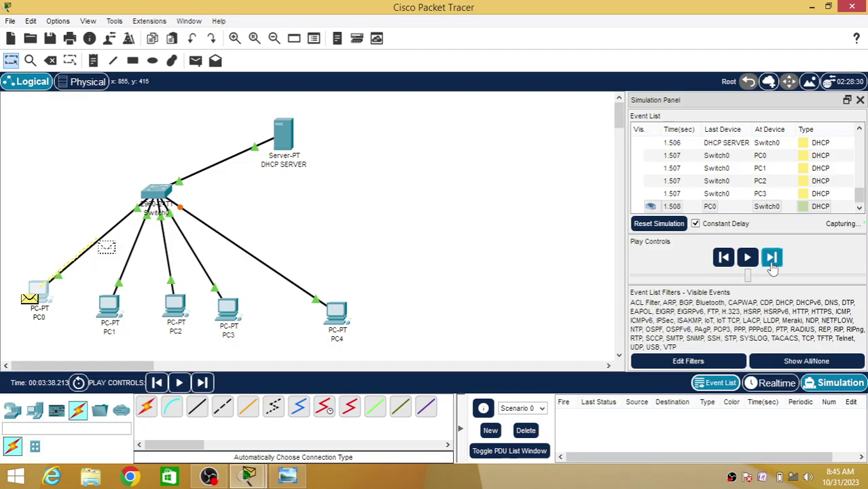
{"action": "left_click", "coordinate": [772, 265]}
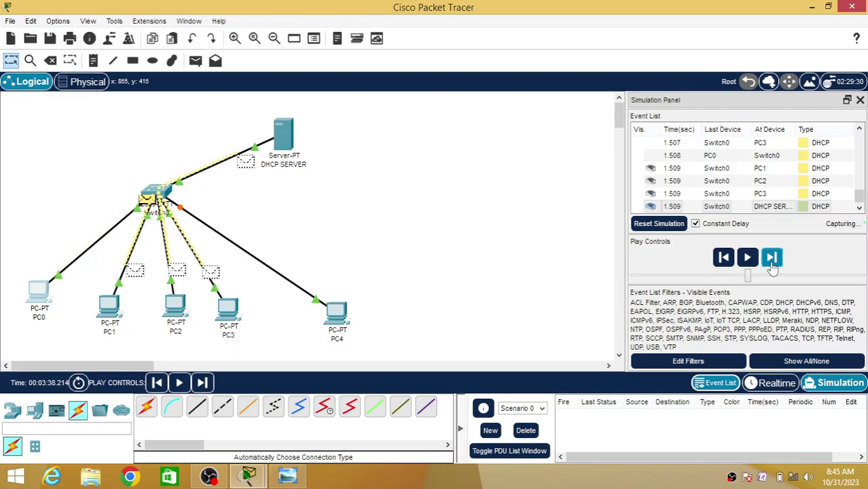
{"action": "left_click", "coordinate": [772, 266]}
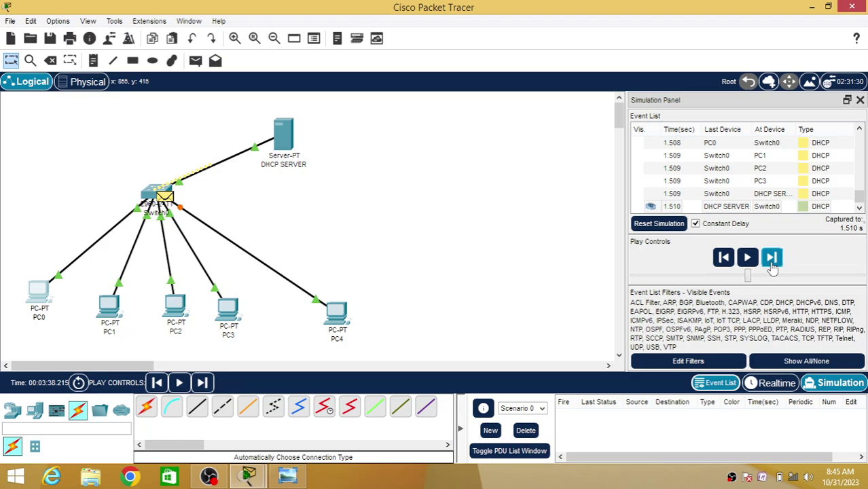
{"action": "left_click", "coordinate": [772, 267]}
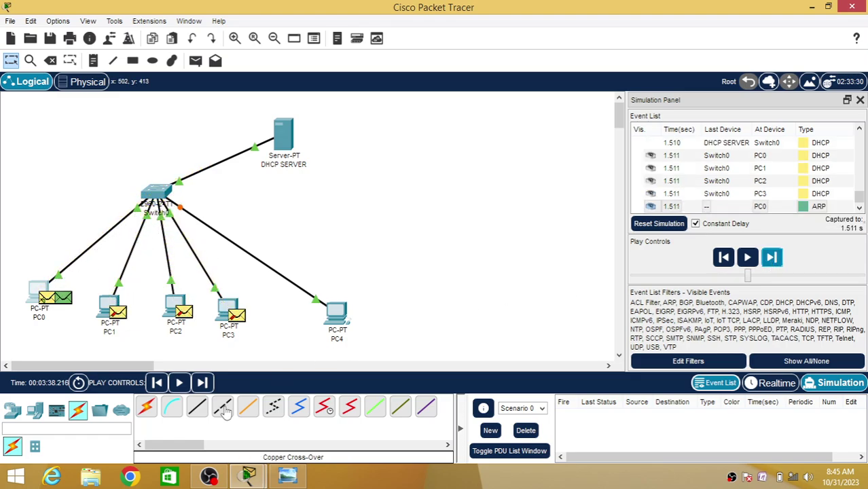
Confirm PC0 now has 192.168.1.2, then open the DHCP packet that reached PC3.
{"action": "mouse_move", "coordinate": [248, 475]}
{"action": "left_click", "coordinate": [332, 407]}
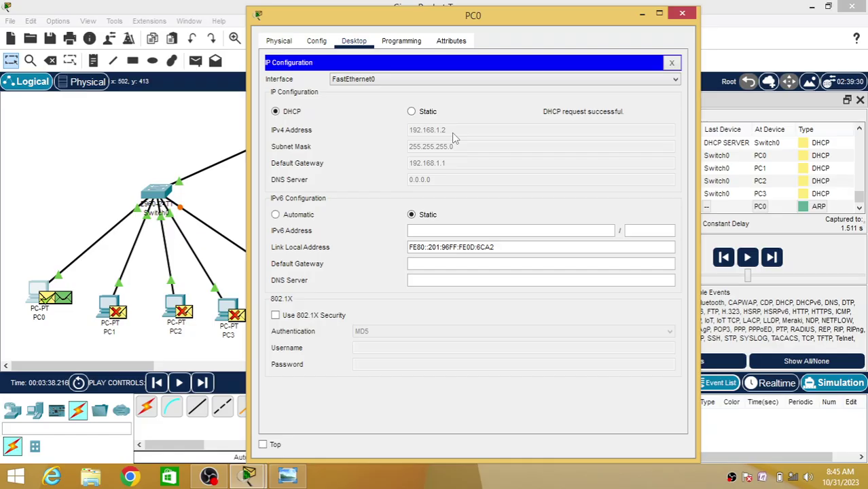
{"action": "left_click", "coordinate": [641, 15]}
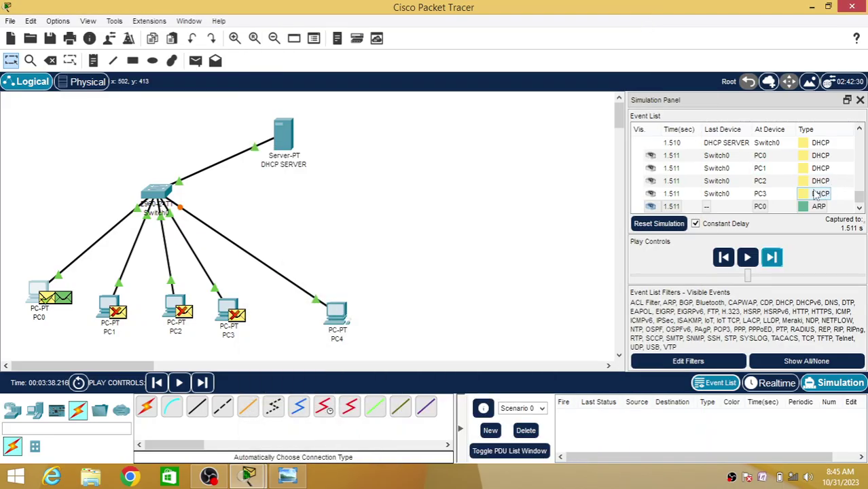
{"action": "left_click", "coordinate": [805, 195]}
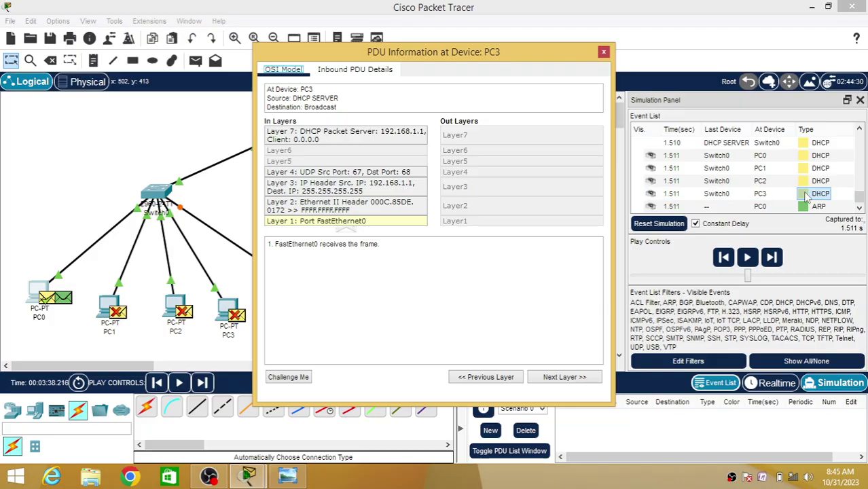
Open PC0's received DHCP acknowledgement and review its Layer 7, Layer 4 and Layer 3 details.
{"action": "left_click", "coordinate": [604, 52]}
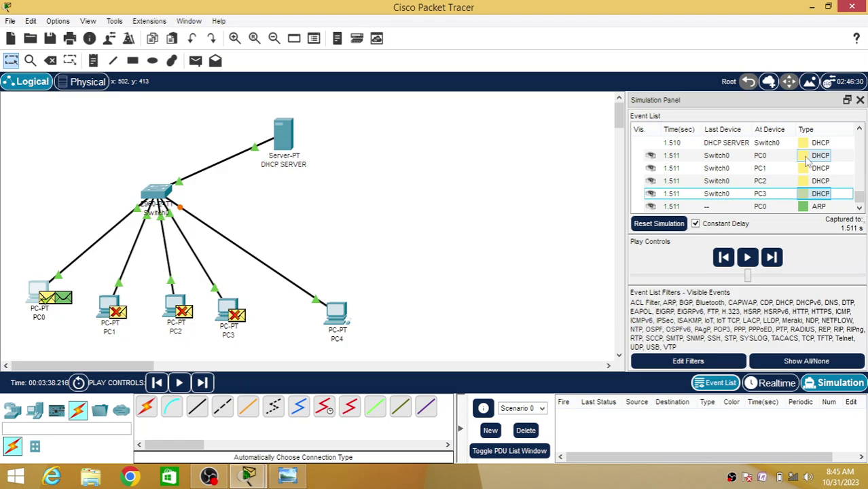
{"action": "left_click", "coordinate": [805, 156]}
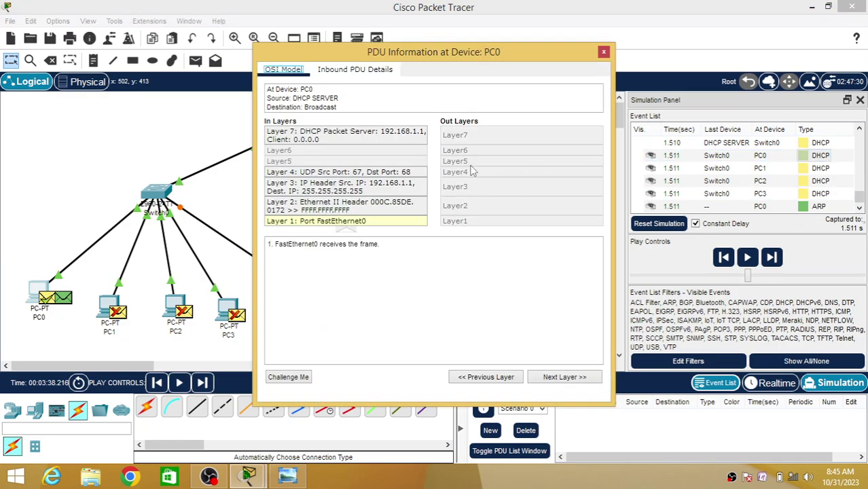
{"action": "left_click", "coordinate": [364, 138]}
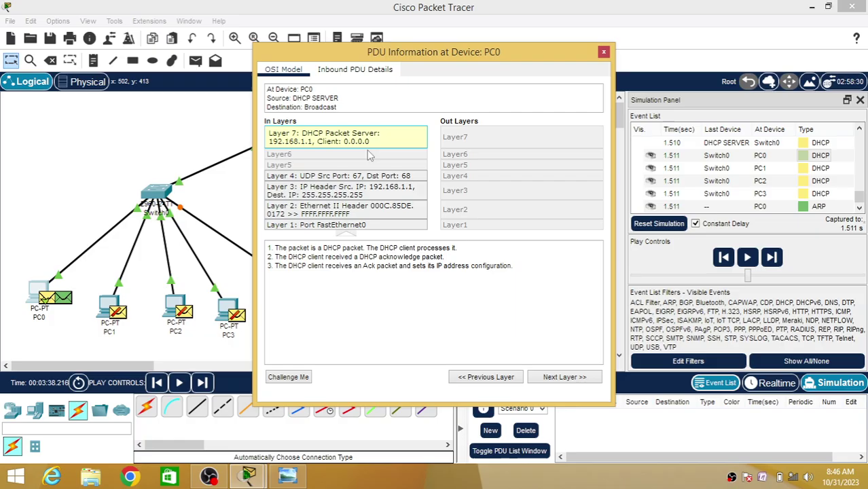
{"action": "left_click", "coordinate": [361, 175]}
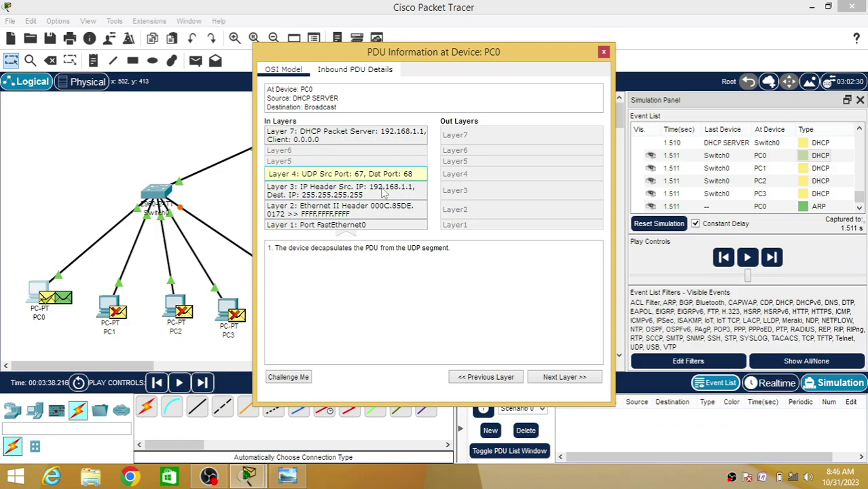
{"action": "left_click", "coordinate": [382, 191]}
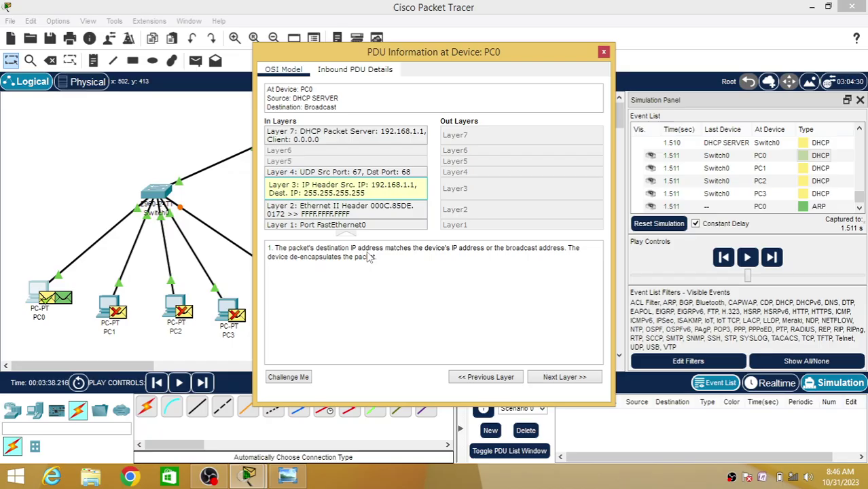
Return the simulation to realtime and switch PC1's IP configuration to DHCP.
{"action": "left_click", "coordinate": [603, 52]}
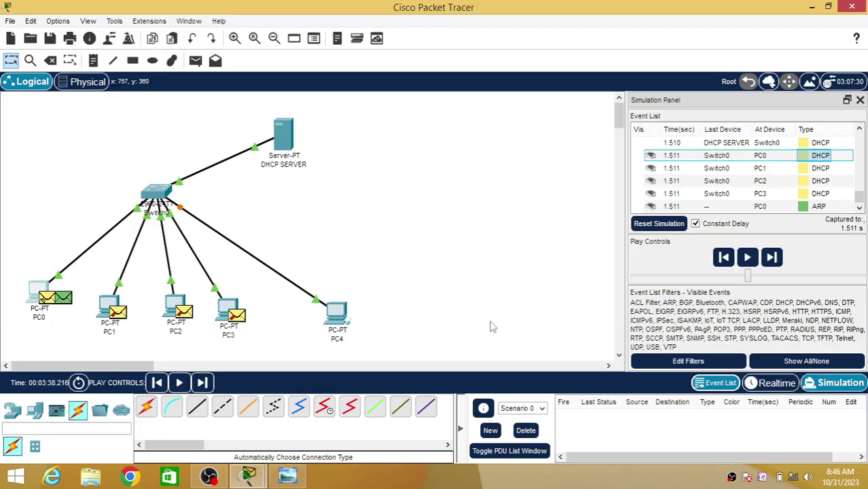
{"action": "left_click", "coordinate": [772, 383]}
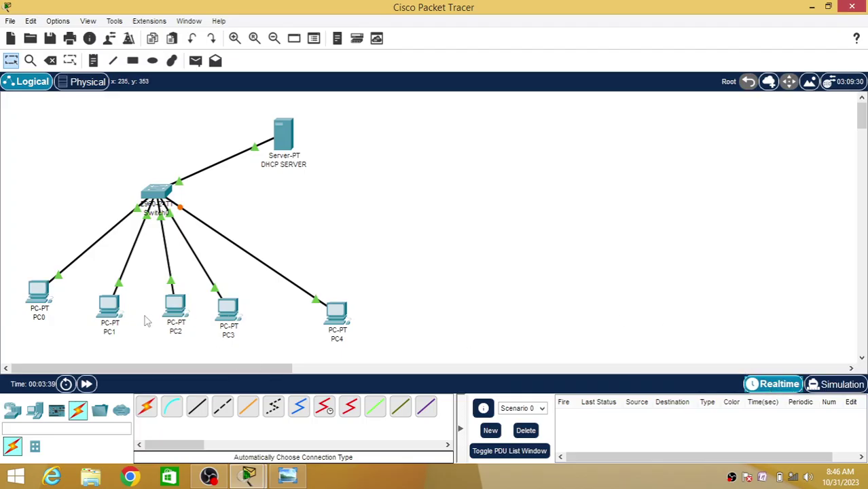
{"action": "left_click", "coordinate": [121, 313]}
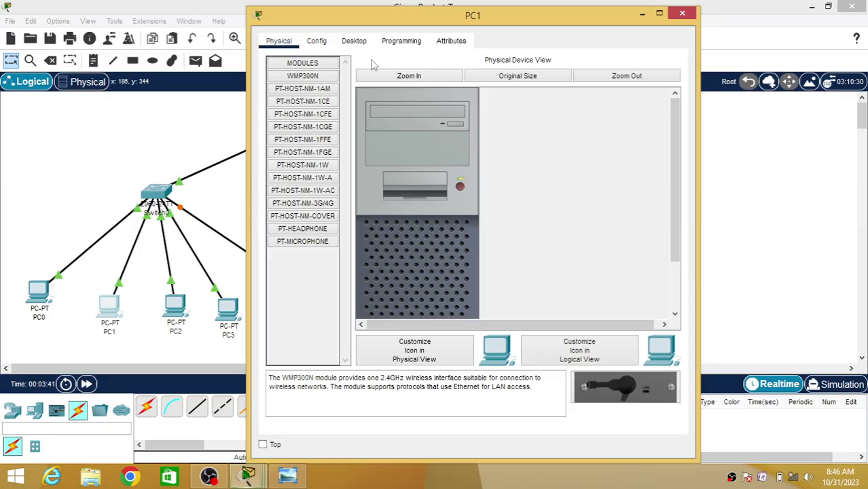
{"action": "left_click", "coordinate": [356, 43]}
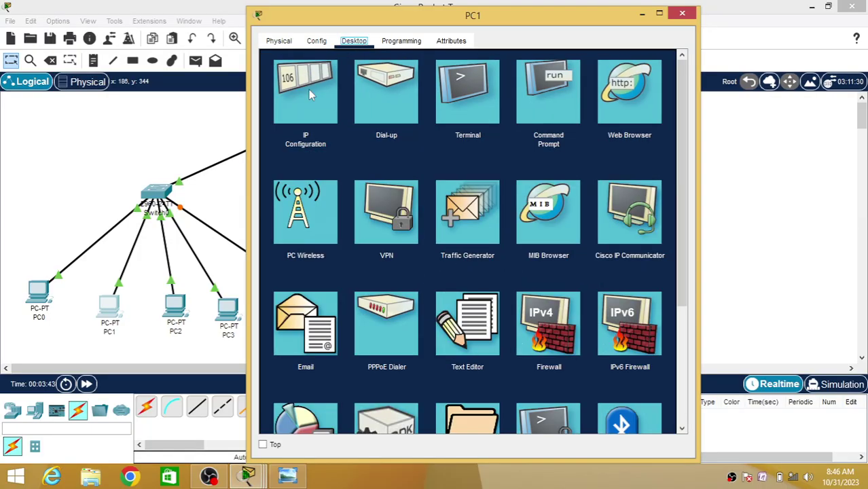
{"action": "left_click", "coordinate": [308, 88]}
{"action": "left_click", "coordinate": [285, 114]}
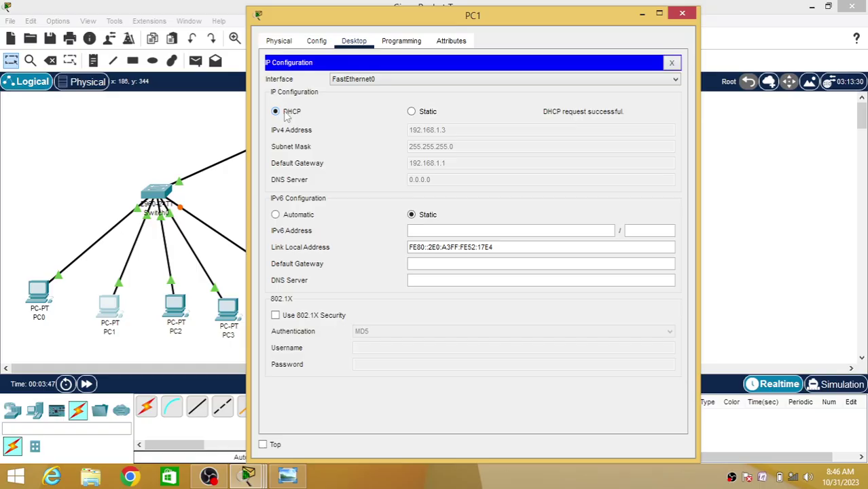
{"action": "left_click", "coordinate": [685, 19]}
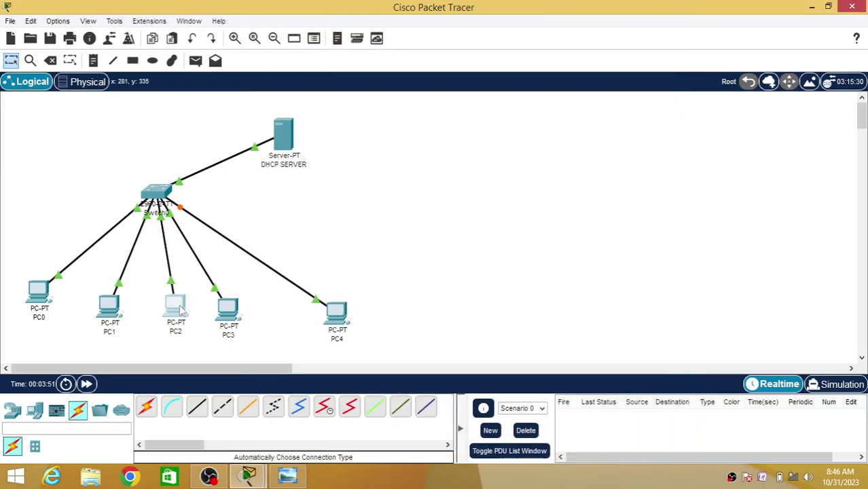
Set PC2 to DHCP so it obtains 192.168.1.4.
{"action": "left_click", "coordinate": [175, 307]}
{"action": "left_click", "coordinate": [354, 41]}
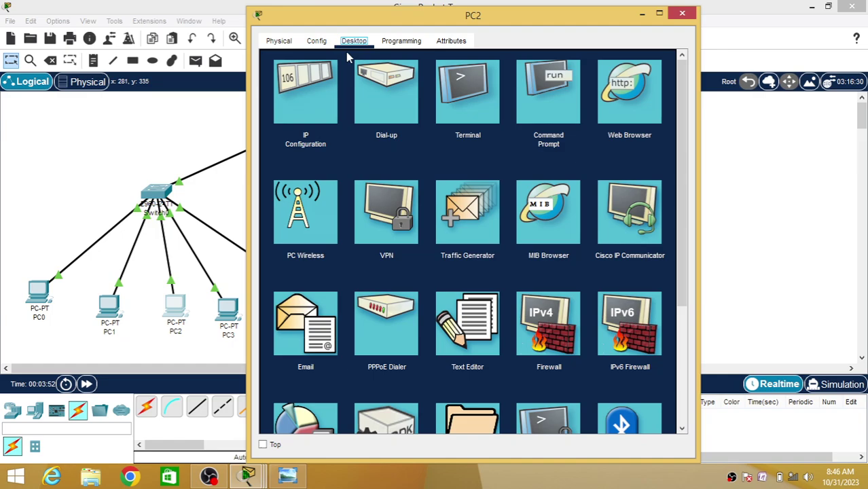
{"action": "left_click", "coordinate": [306, 93]}
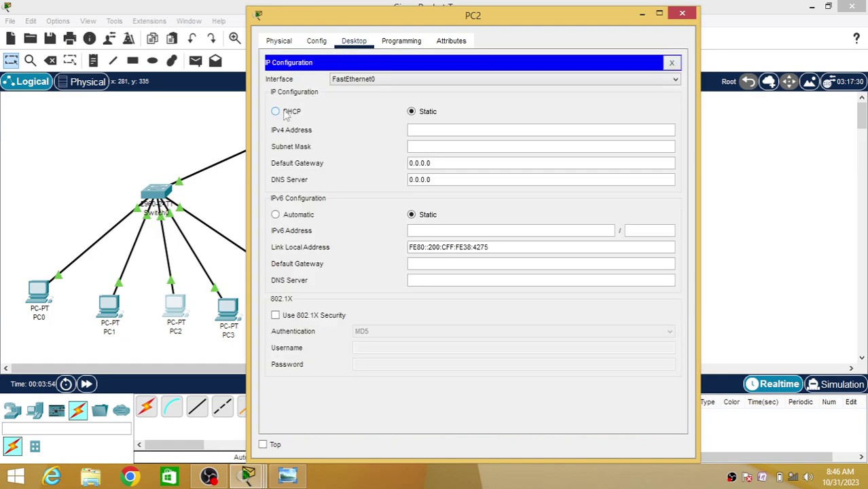
{"action": "left_click", "coordinate": [286, 114]}
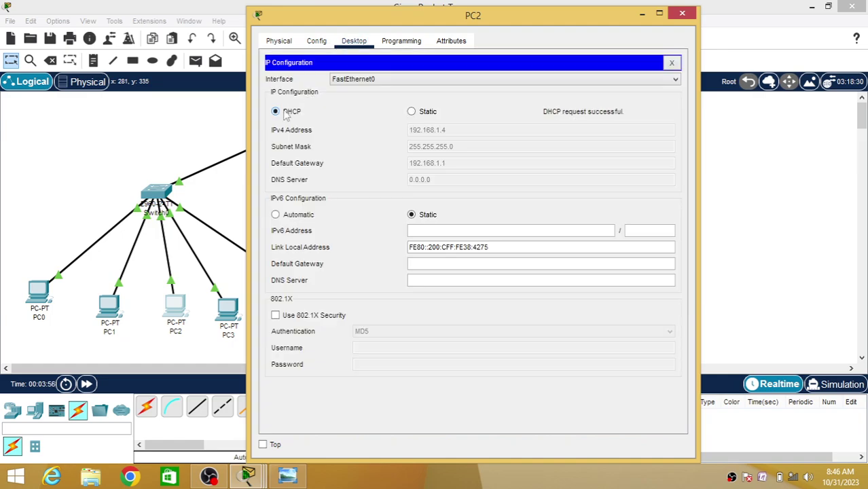
{"action": "left_click", "coordinate": [682, 13]}
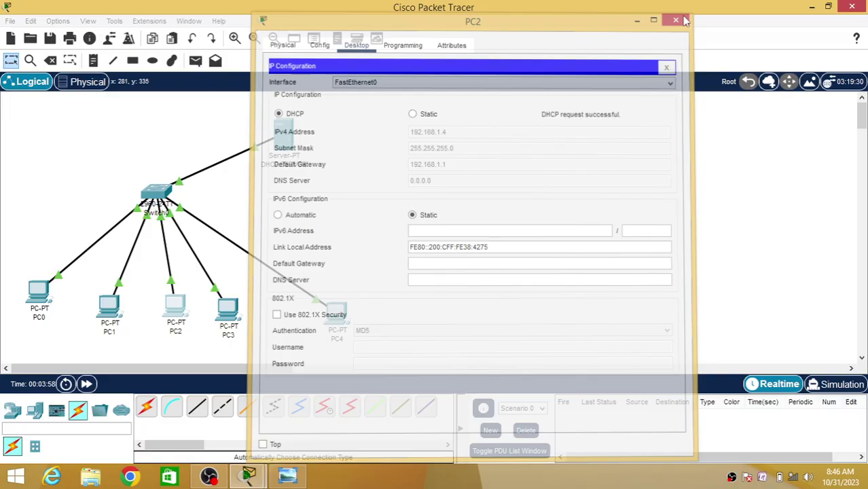
Set PC3 to DHCP so it obtains 192.168.1.5.
{"action": "left_click", "coordinate": [230, 311]}
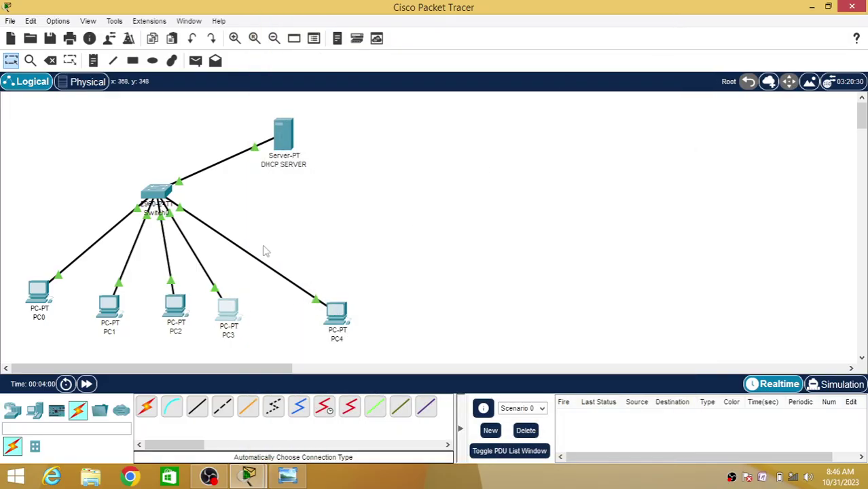
{"action": "left_click", "coordinate": [354, 42]}
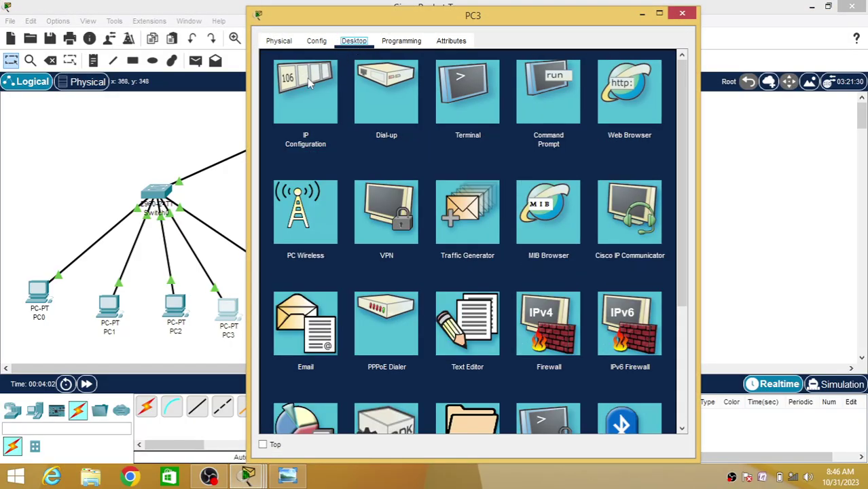
{"action": "left_click", "coordinate": [300, 99]}
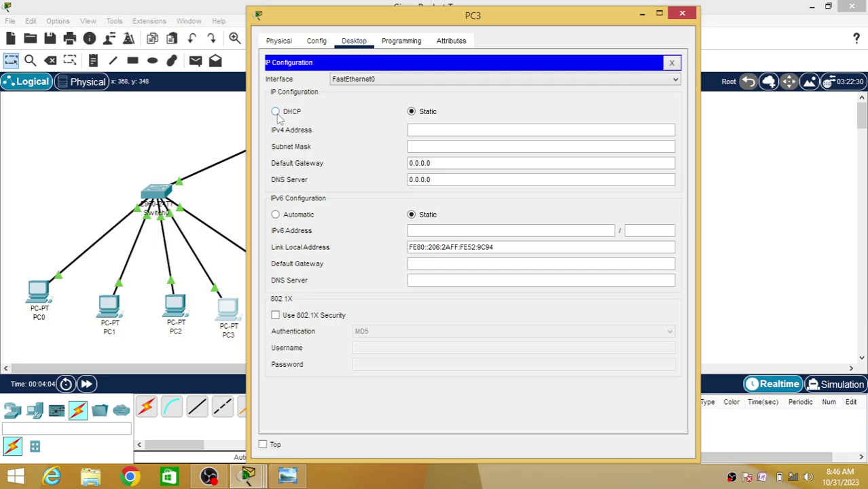
{"action": "left_click", "coordinate": [275, 112]}
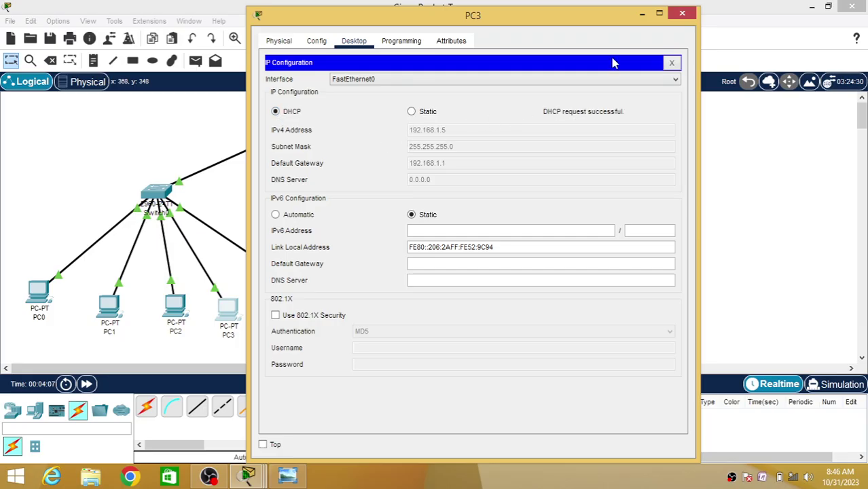
Switch PC4 to DHCP; it fails and falls back to APIPA address 169.254.214.144.
{"action": "left_click", "coordinate": [684, 17]}
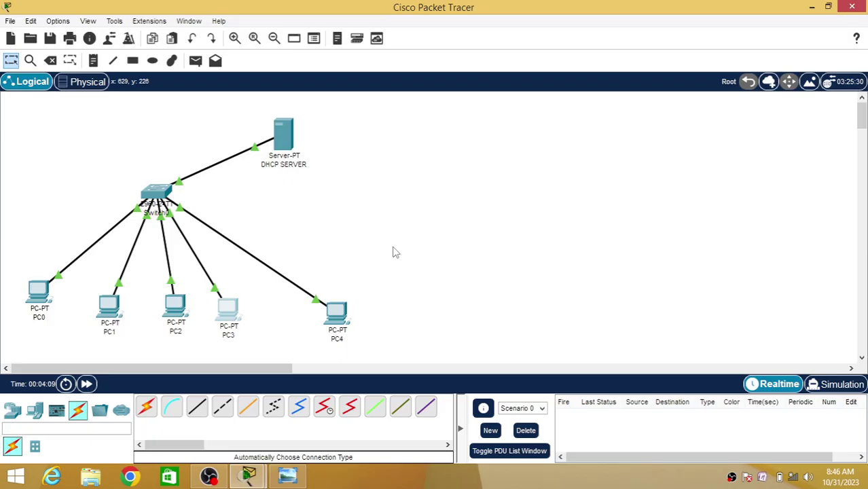
{"action": "left_click", "coordinate": [341, 316]}
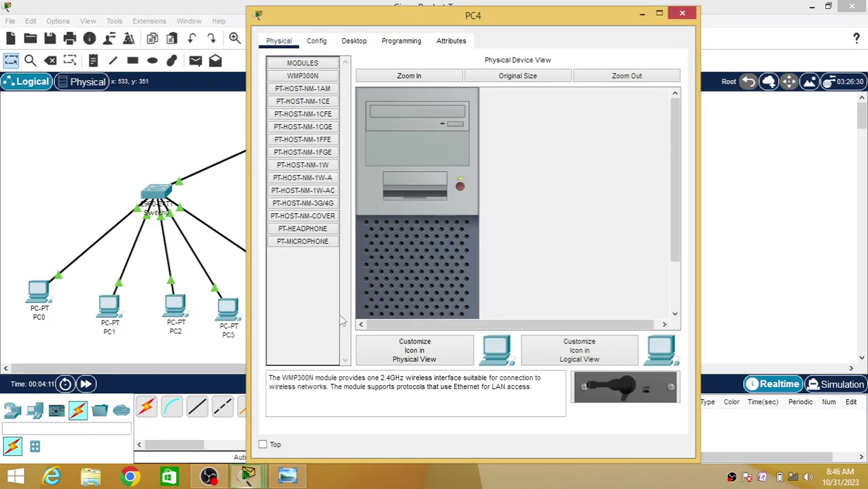
{"action": "left_click", "coordinate": [355, 41]}
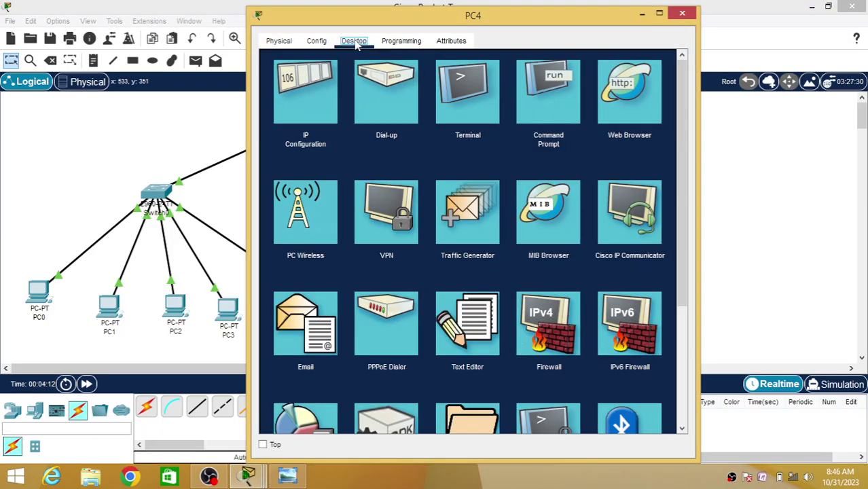
{"action": "left_click", "coordinate": [305, 93]}
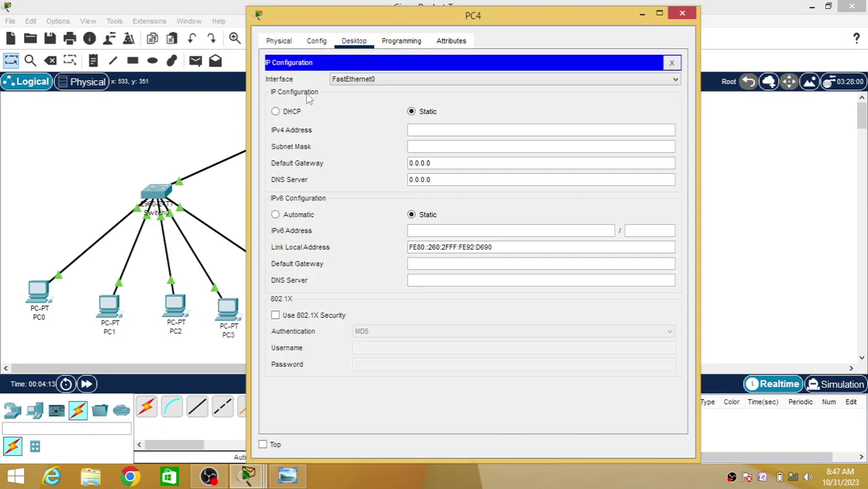
{"action": "left_click", "coordinate": [276, 113]}
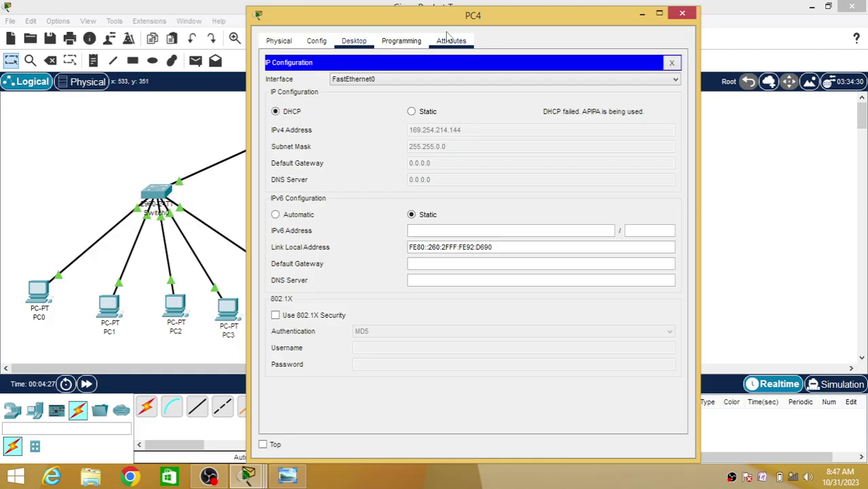
{"action": "left_click_drag", "start_coordinate": [492, 20], "coordinate": [598, 18]}
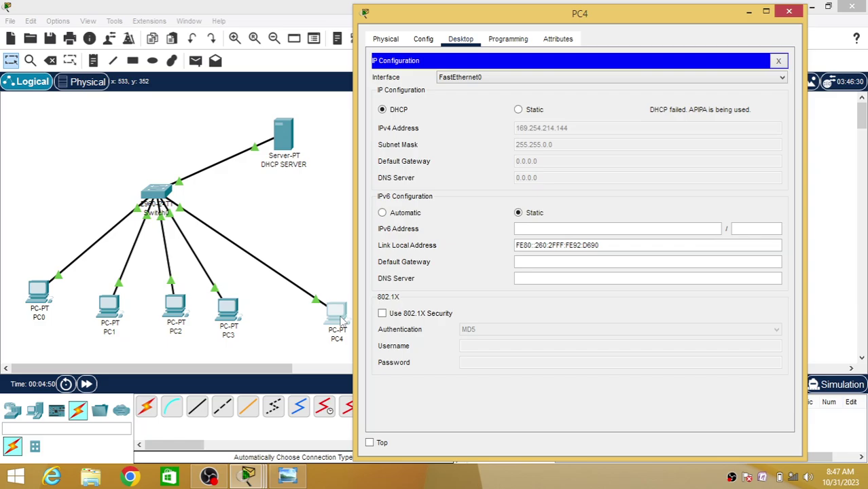
Set the DHCP SERVER's serverPool Maximum Number of Users to 5 and save it.
{"action": "left_click", "coordinate": [788, 11]}
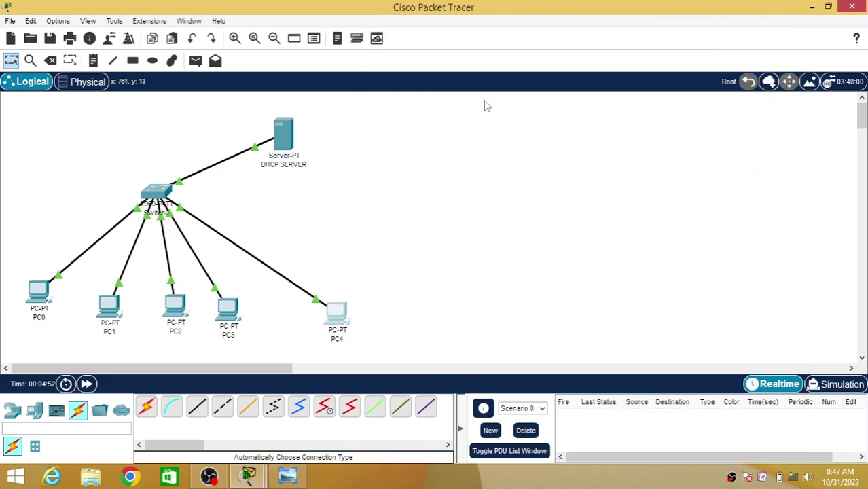
{"action": "left_click", "coordinate": [289, 138]}
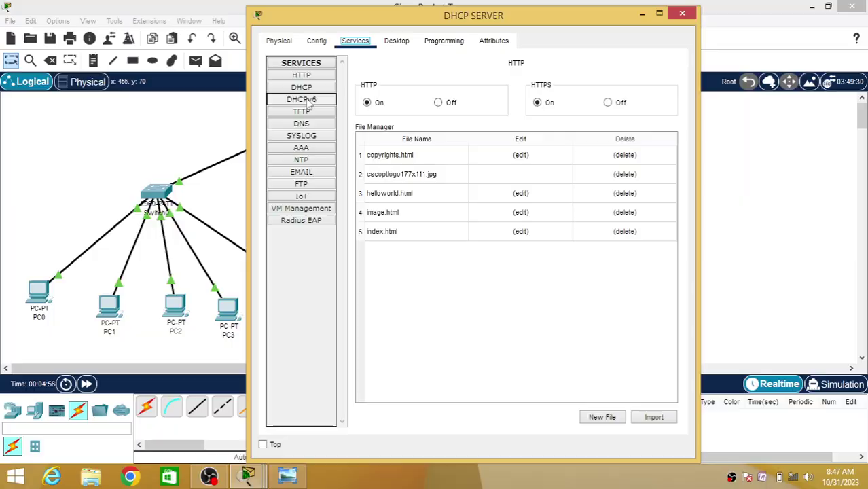
{"action": "left_click", "coordinate": [303, 88]}
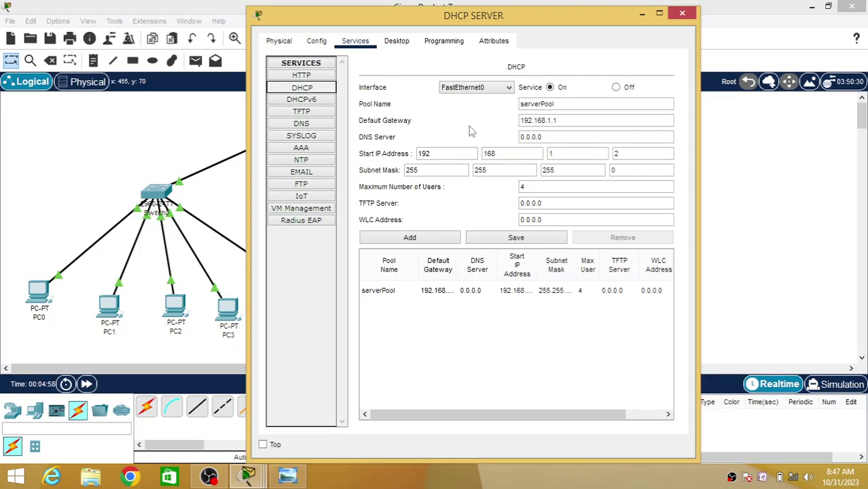
{"action": "double_click", "coordinate": [523, 187]}
{"action": "type", "text": "5"}
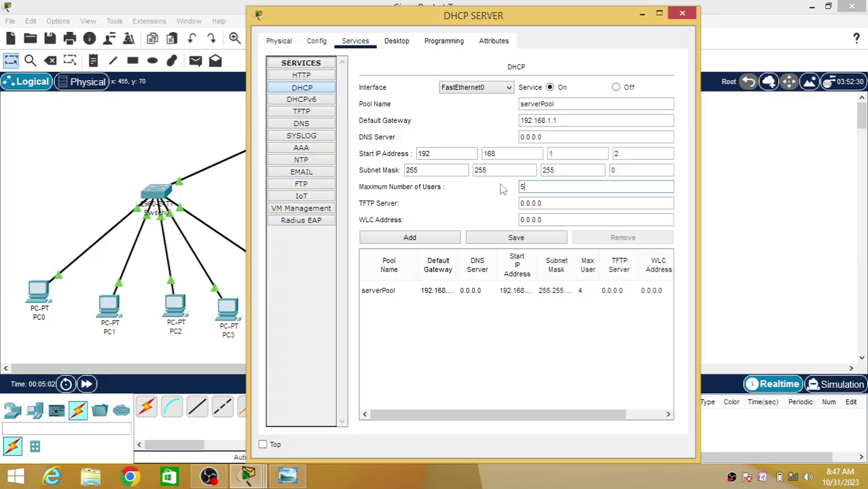
{"action": "left_click", "coordinate": [516, 239]}
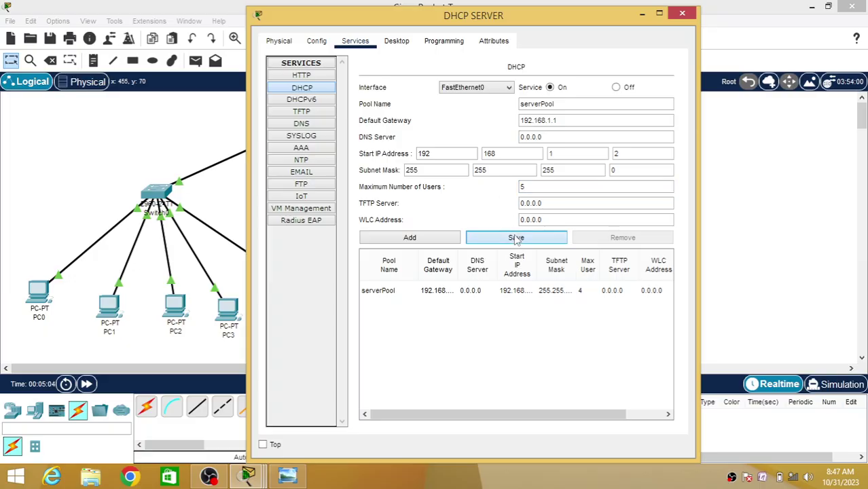
{"action": "left_click", "coordinate": [682, 13]}
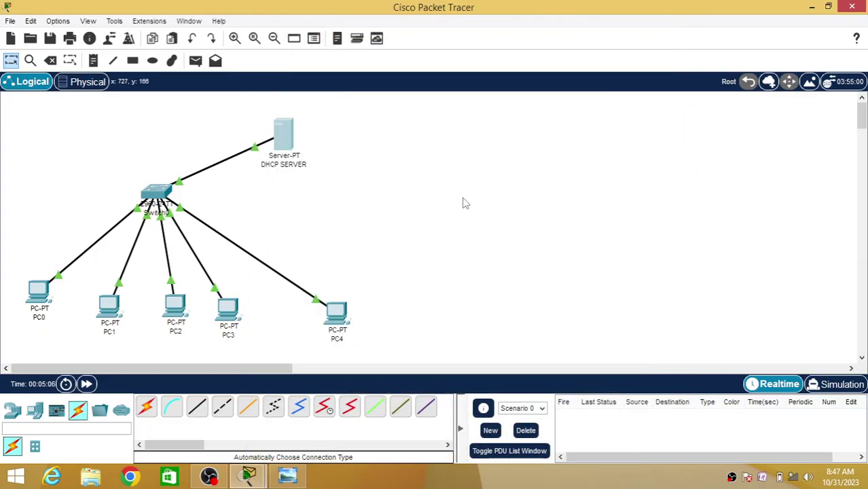
Toggle PC4's IP configuration from Static back to DHCP to request a fresh lease.
{"action": "left_click", "coordinate": [336, 319]}
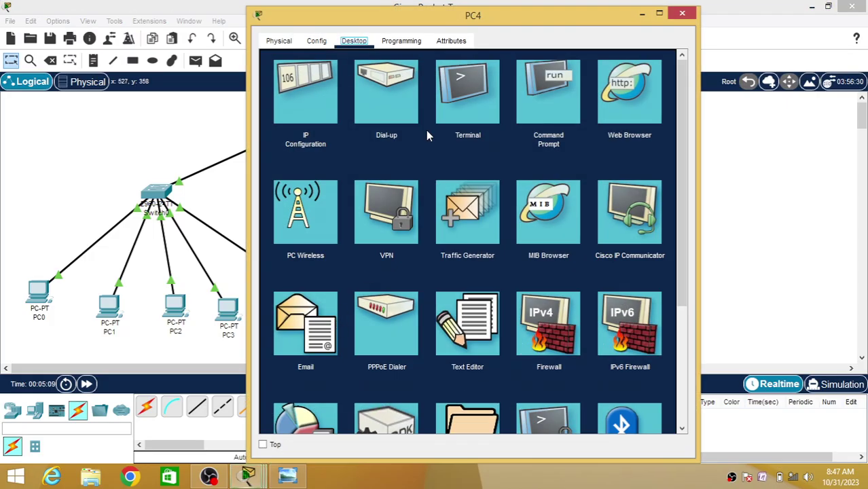
{"action": "left_click", "coordinate": [304, 86]}
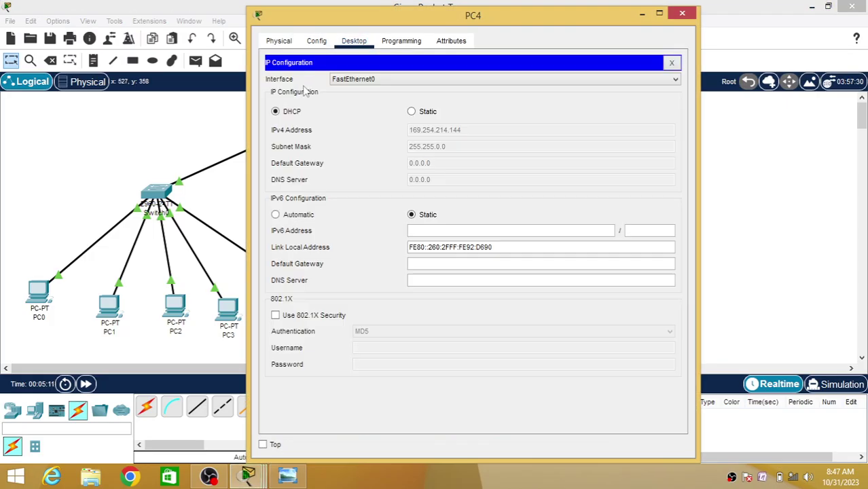
{"action": "left_click", "coordinate": [411, 111]}
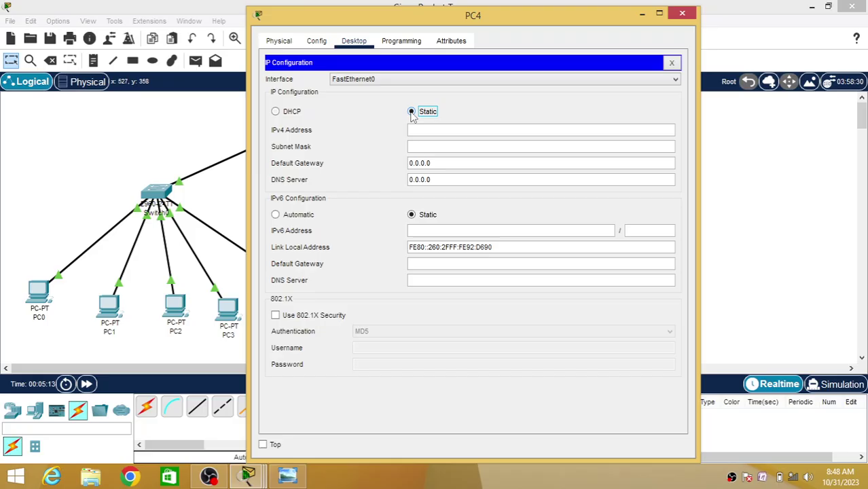
{"action": "left_click", "coordinate": [277, 112]}
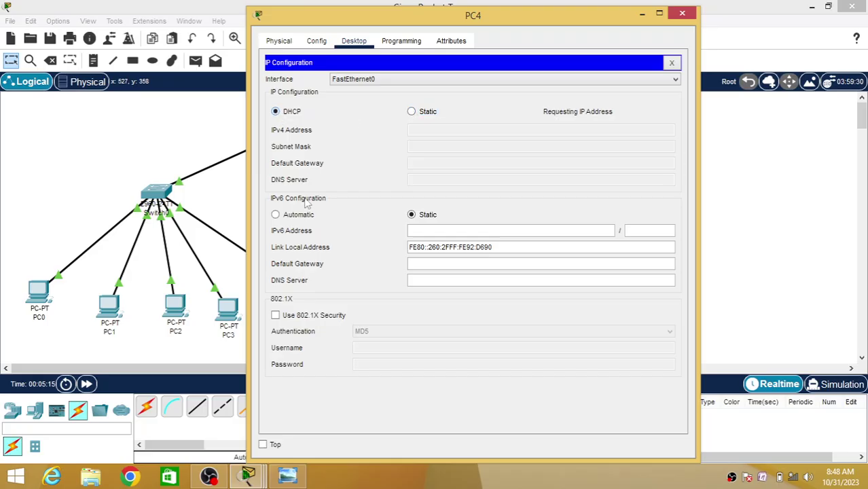